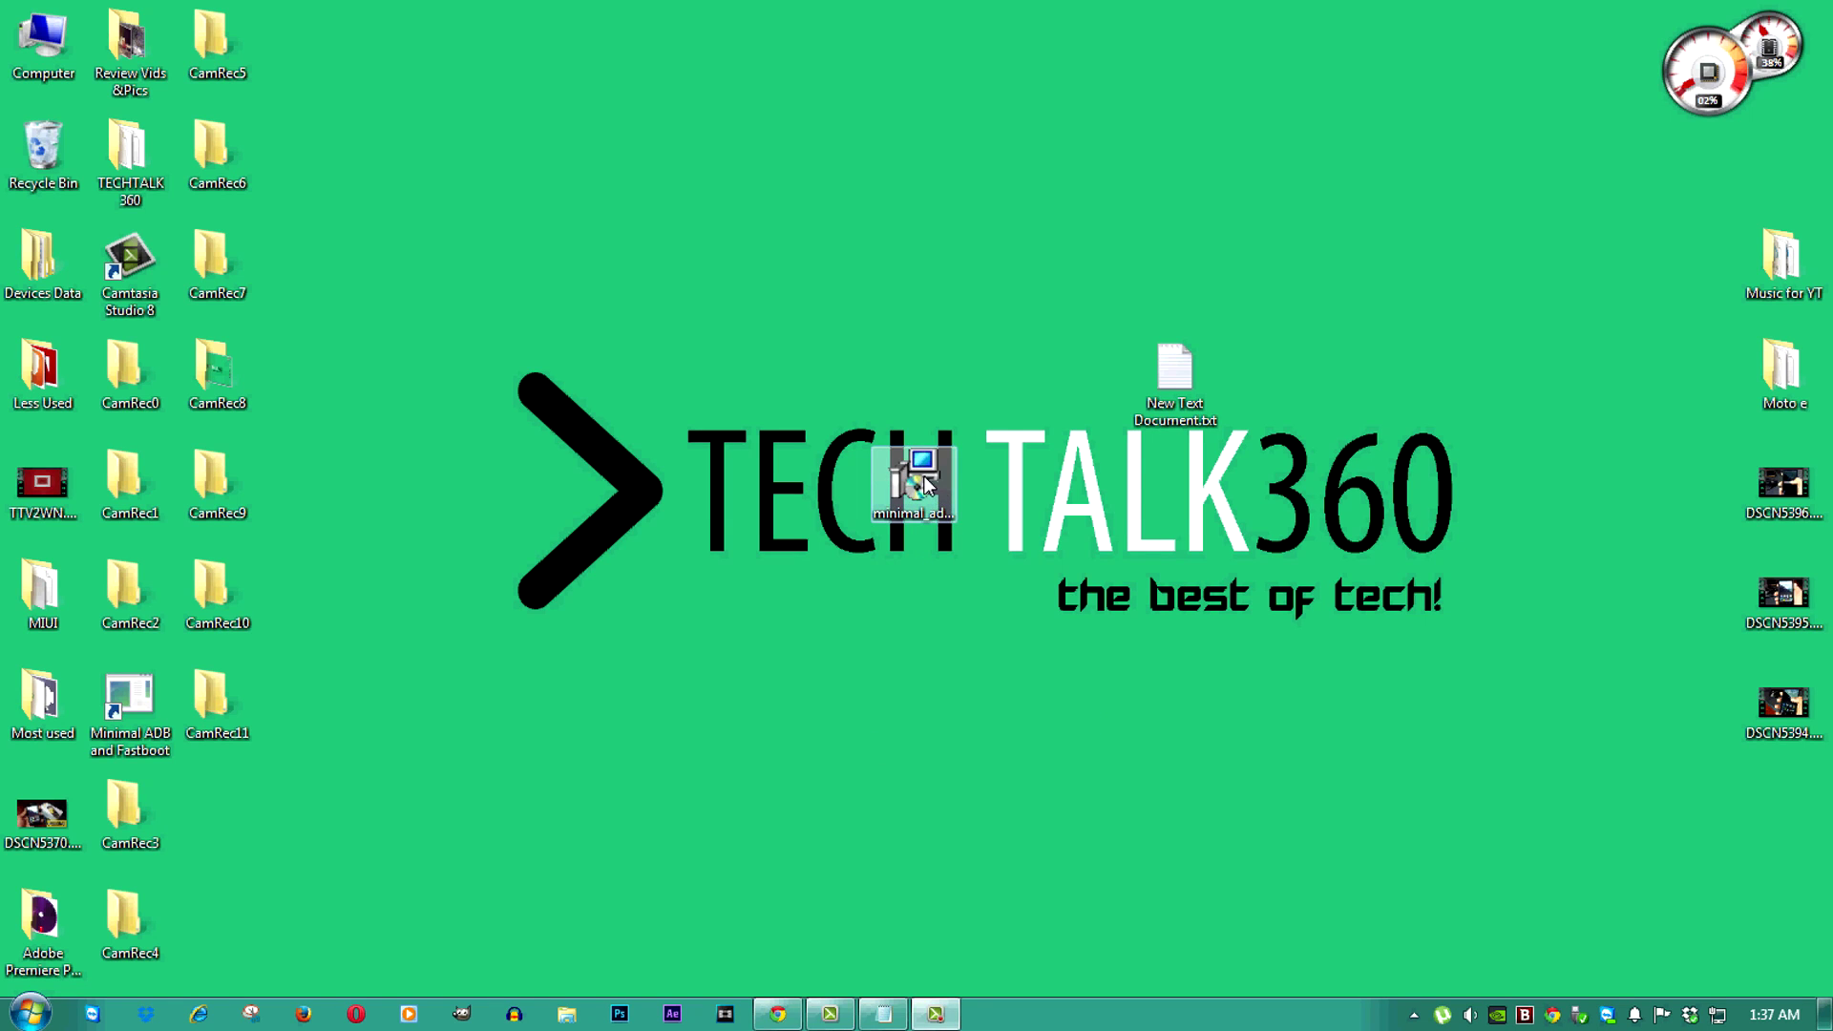
Step: Install Minimal ADB and Fastboot to the default folder and launch its command prompt
double_click(923, 485)
left_click(1030, 530)
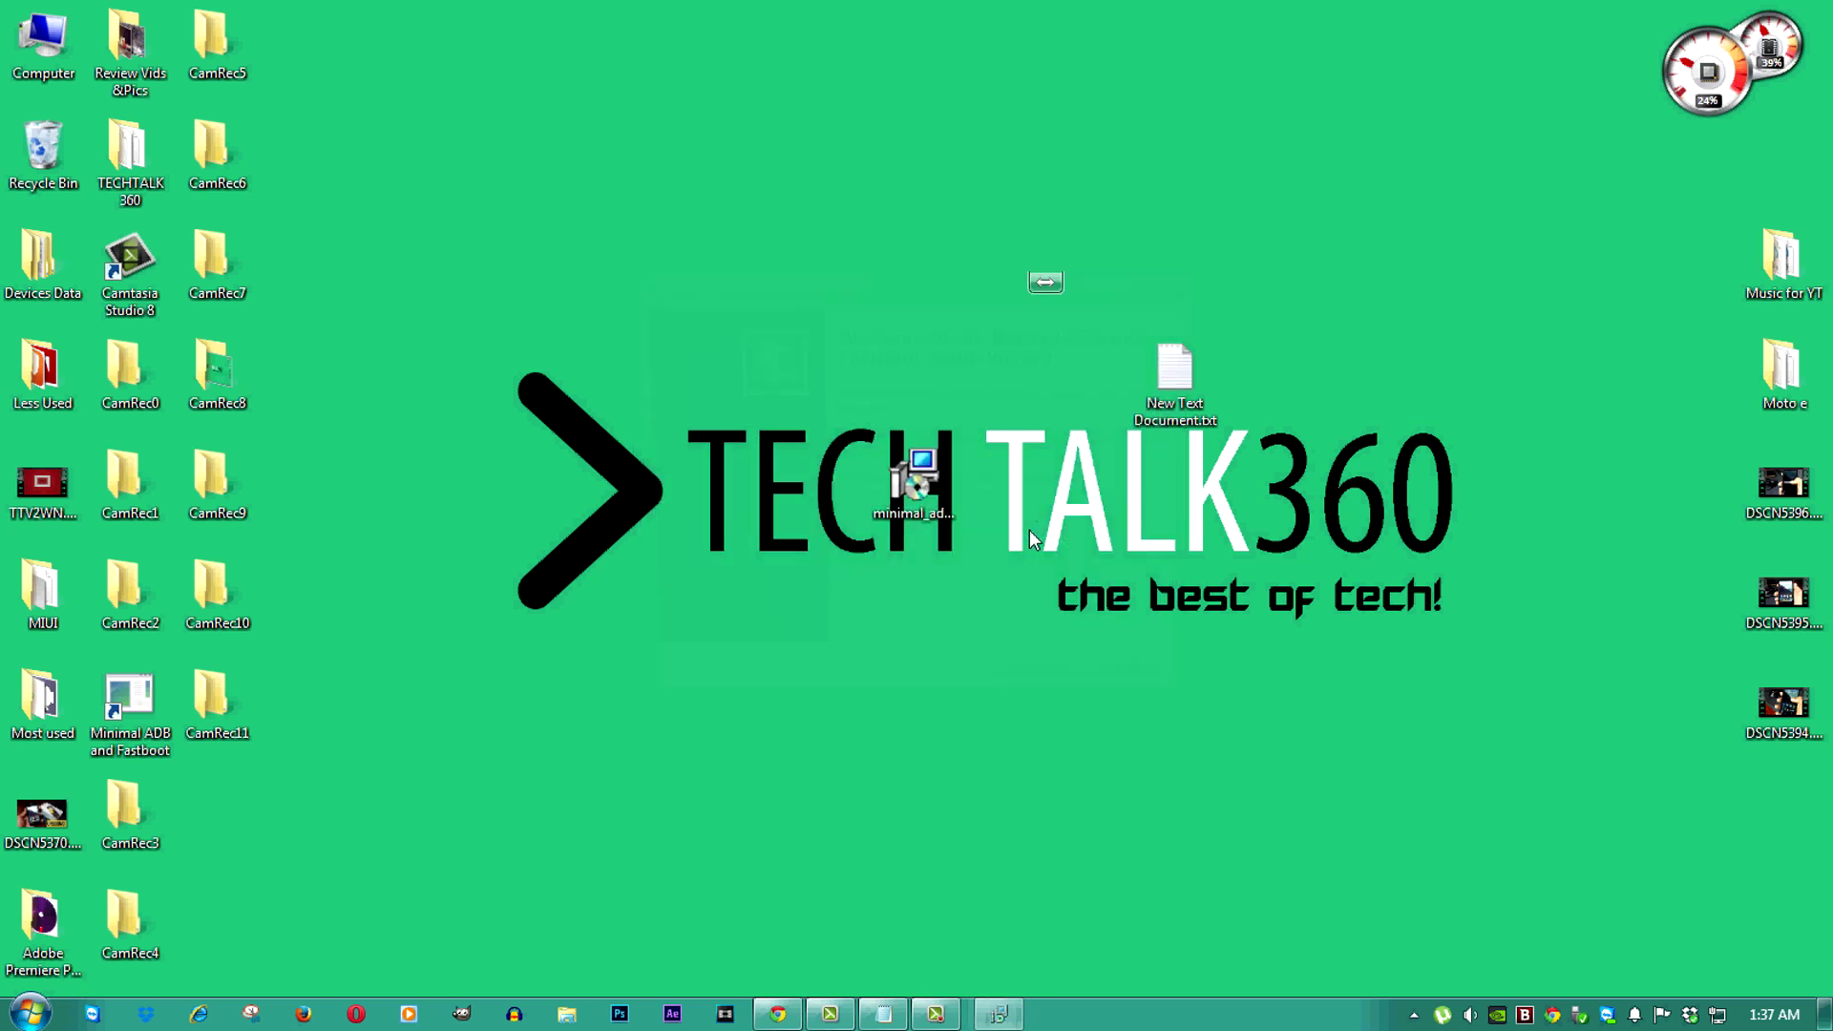
left_click(1045, 692)
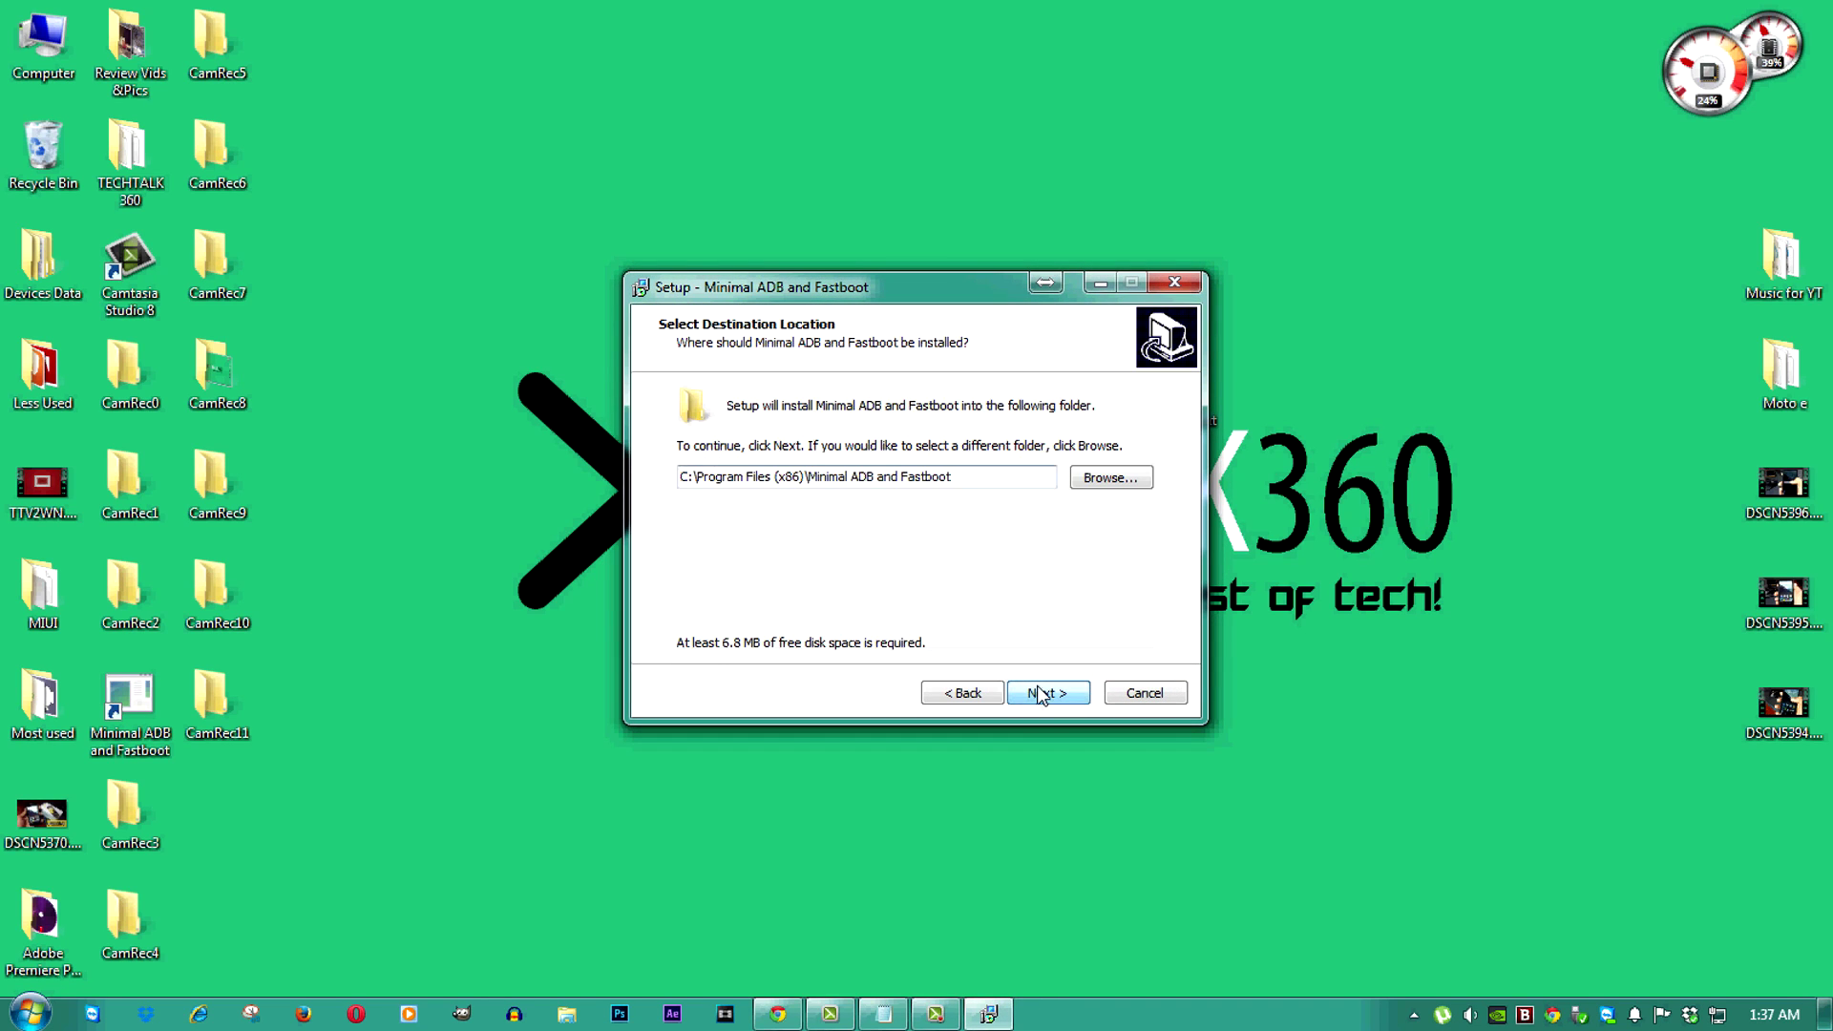
left_click(1040, 693)
left_click(1040, 693)
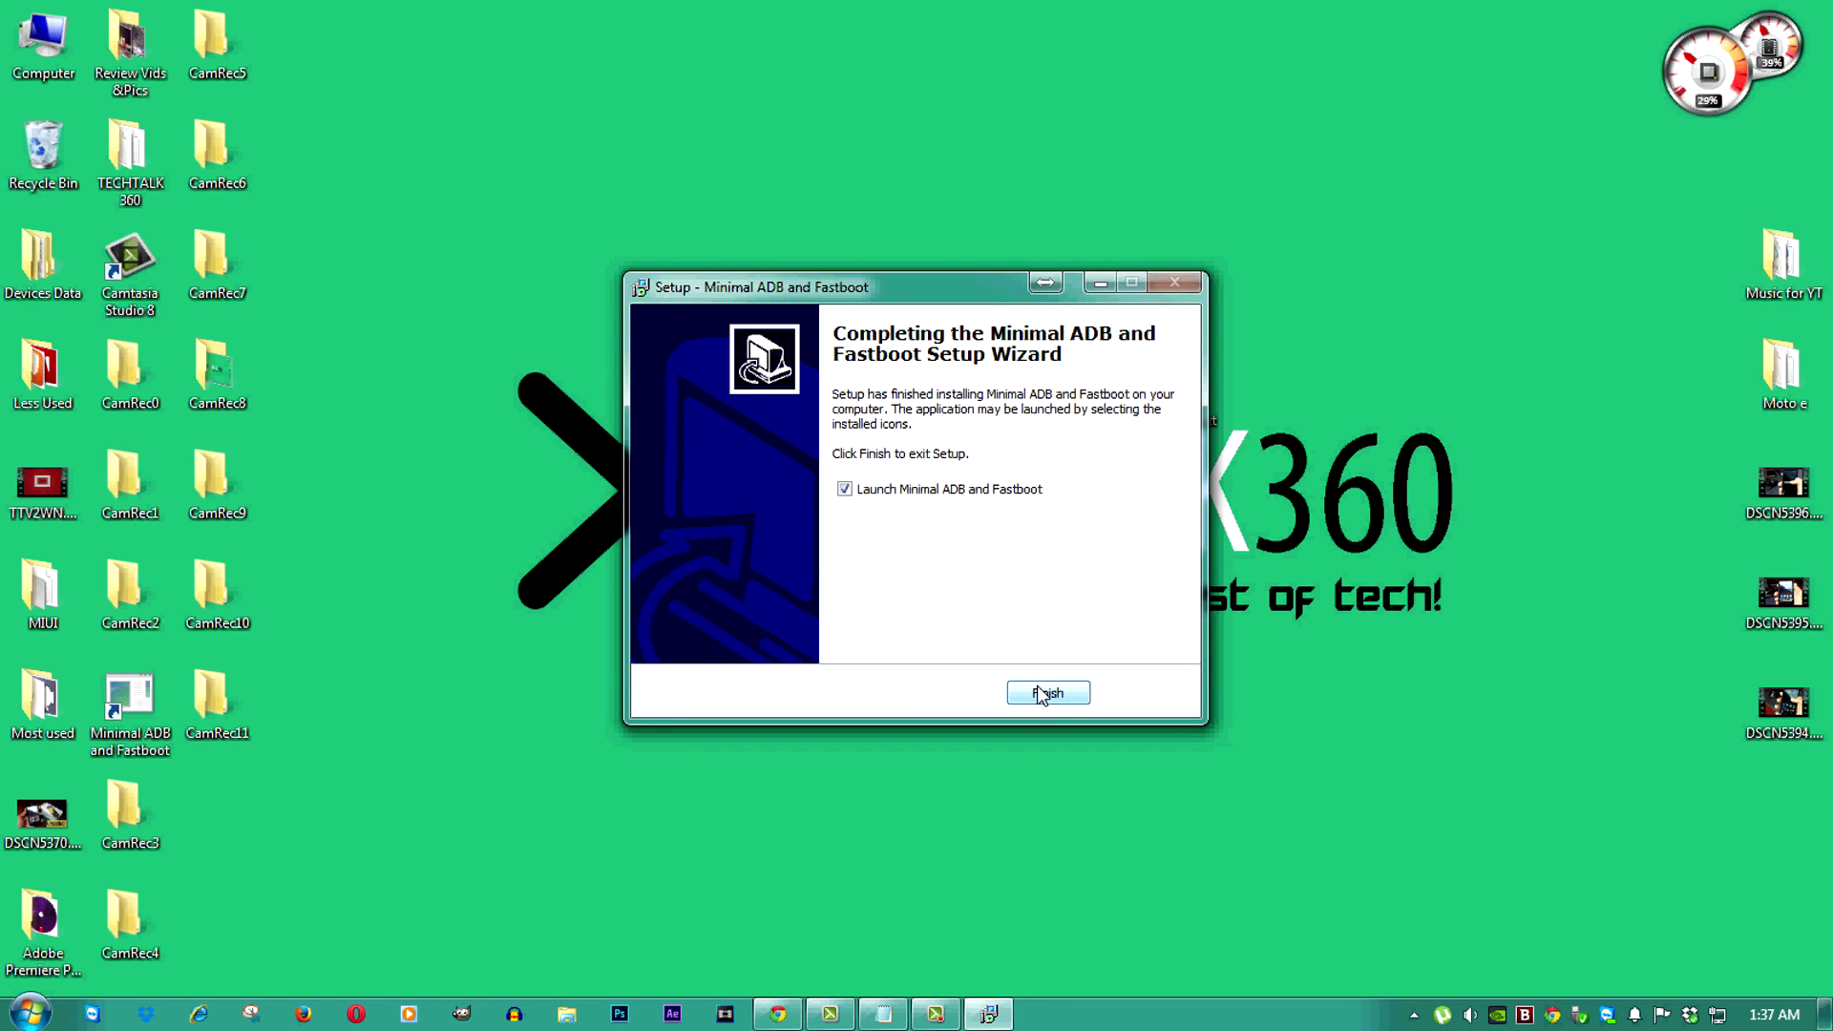
left_click(1045, 696)
type("fastboot")
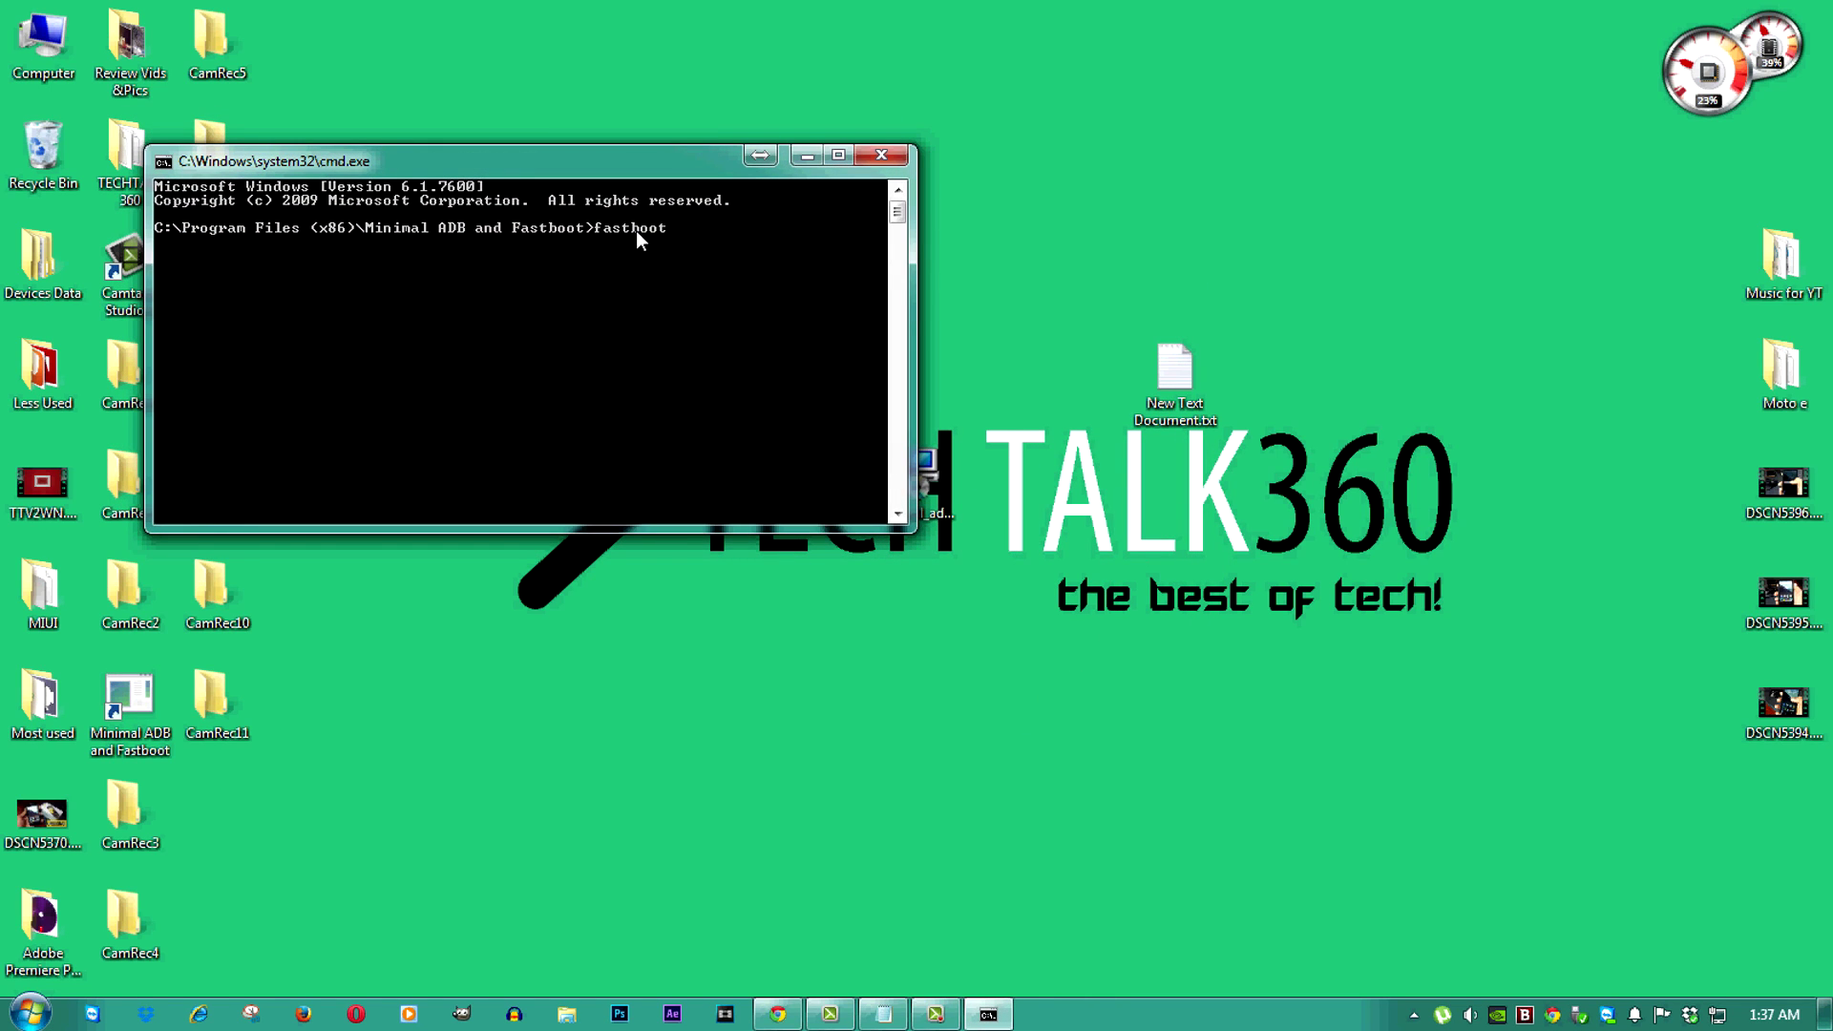
type("de")
type("vices")
Step: Run 'fastboot devices' and 'fastboot oem get_unlock_data', then copy the five returned data lines
key("Return")
type("fastboot")
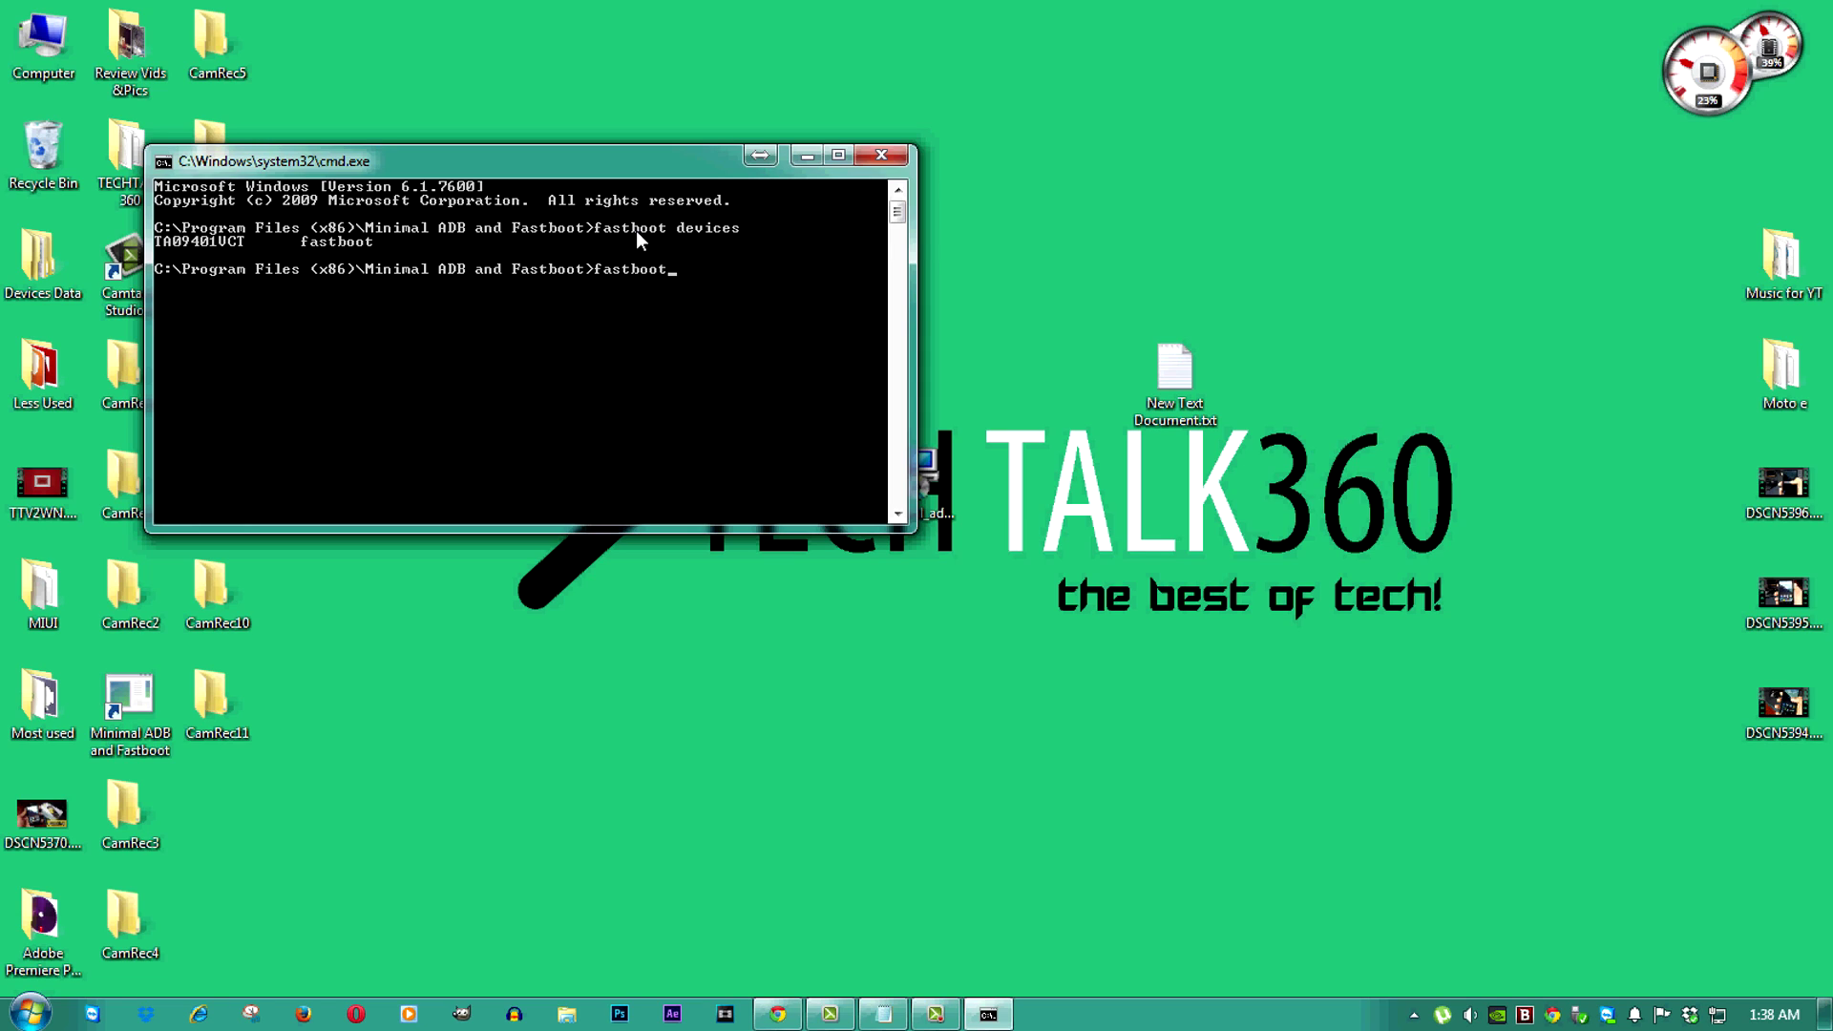
type(" oem")
type(" get_unlock_")
type("data")
key("Return")
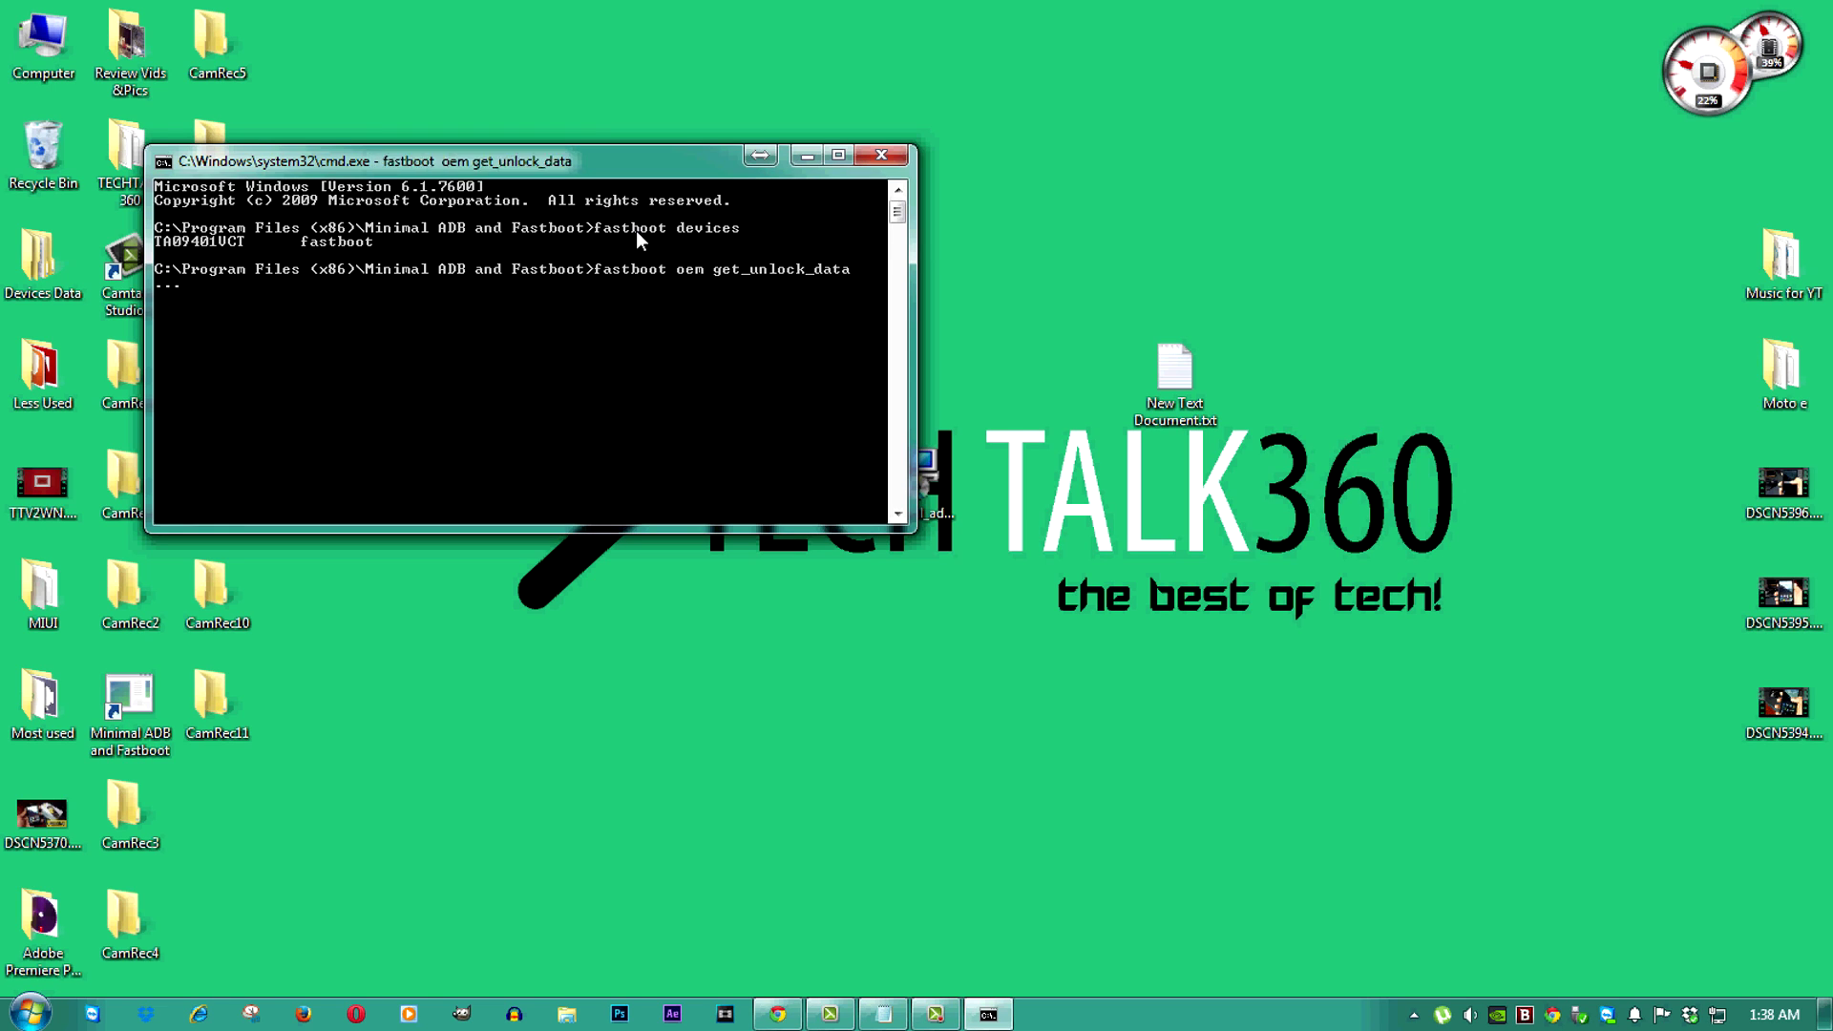
right_click(285, 298)
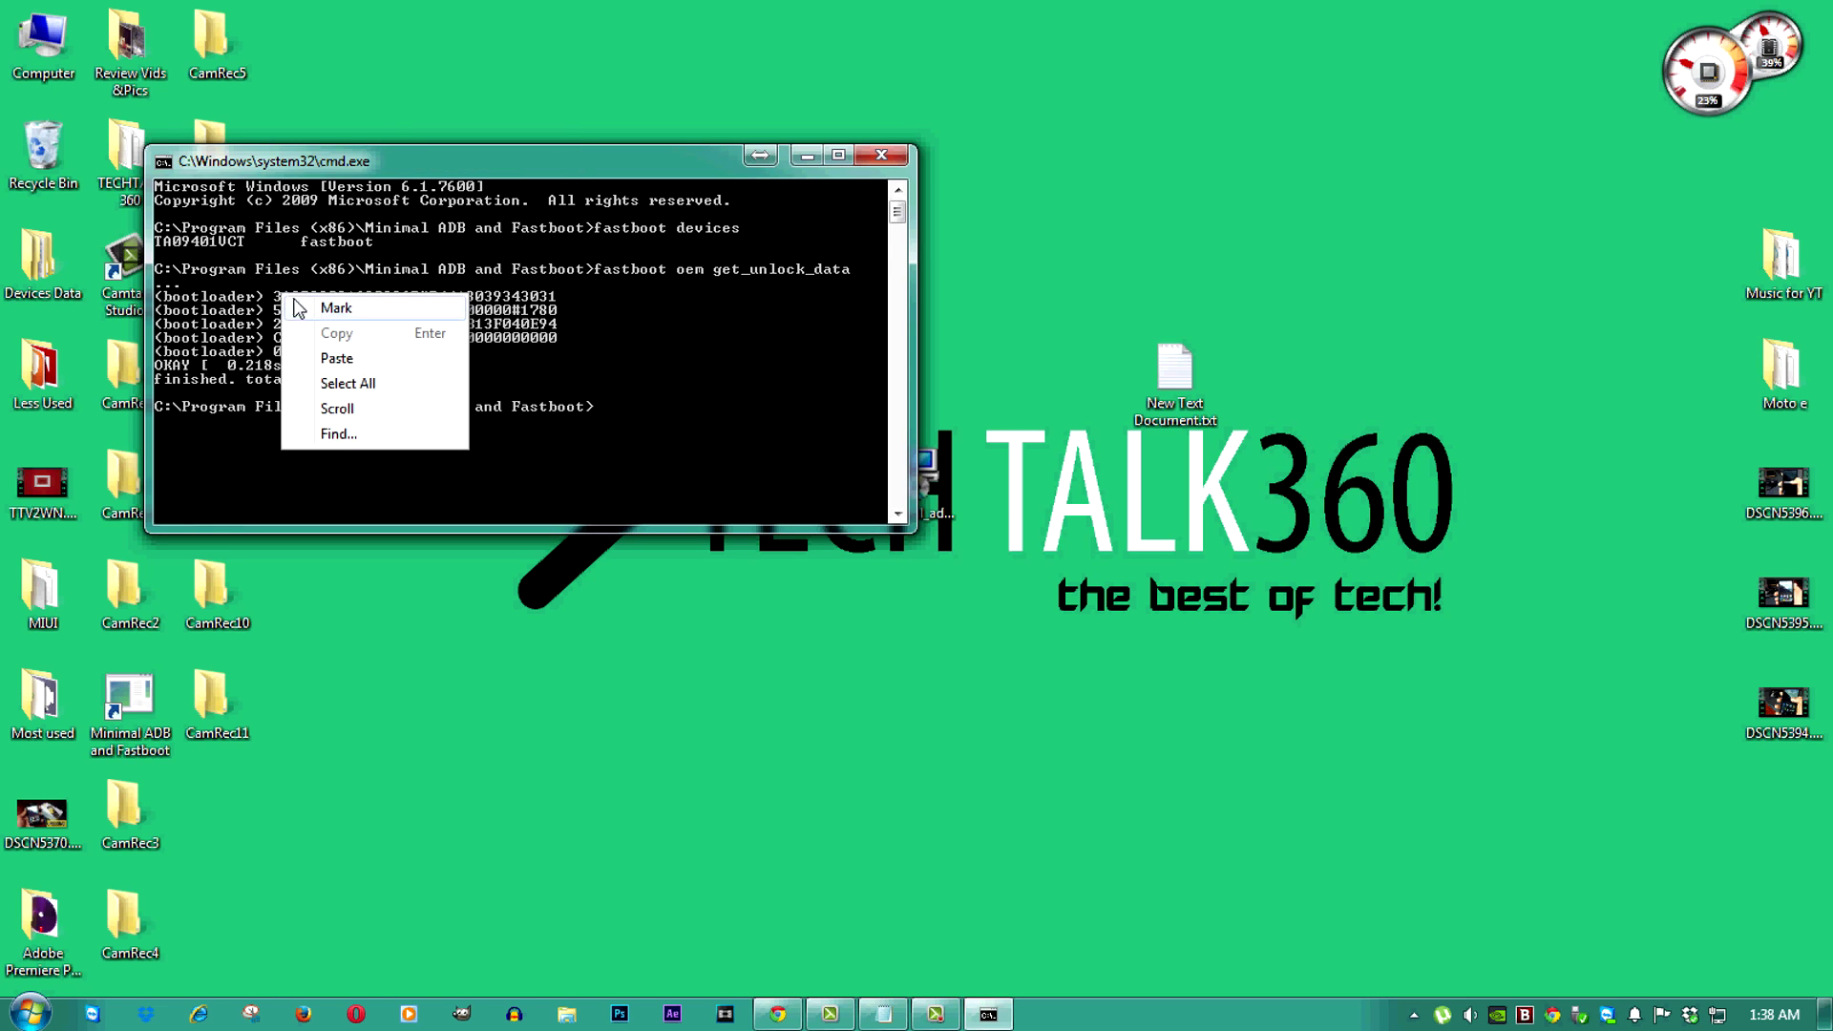
left_click(296, 305)
left_click_drag(282, 305, 553, 359)
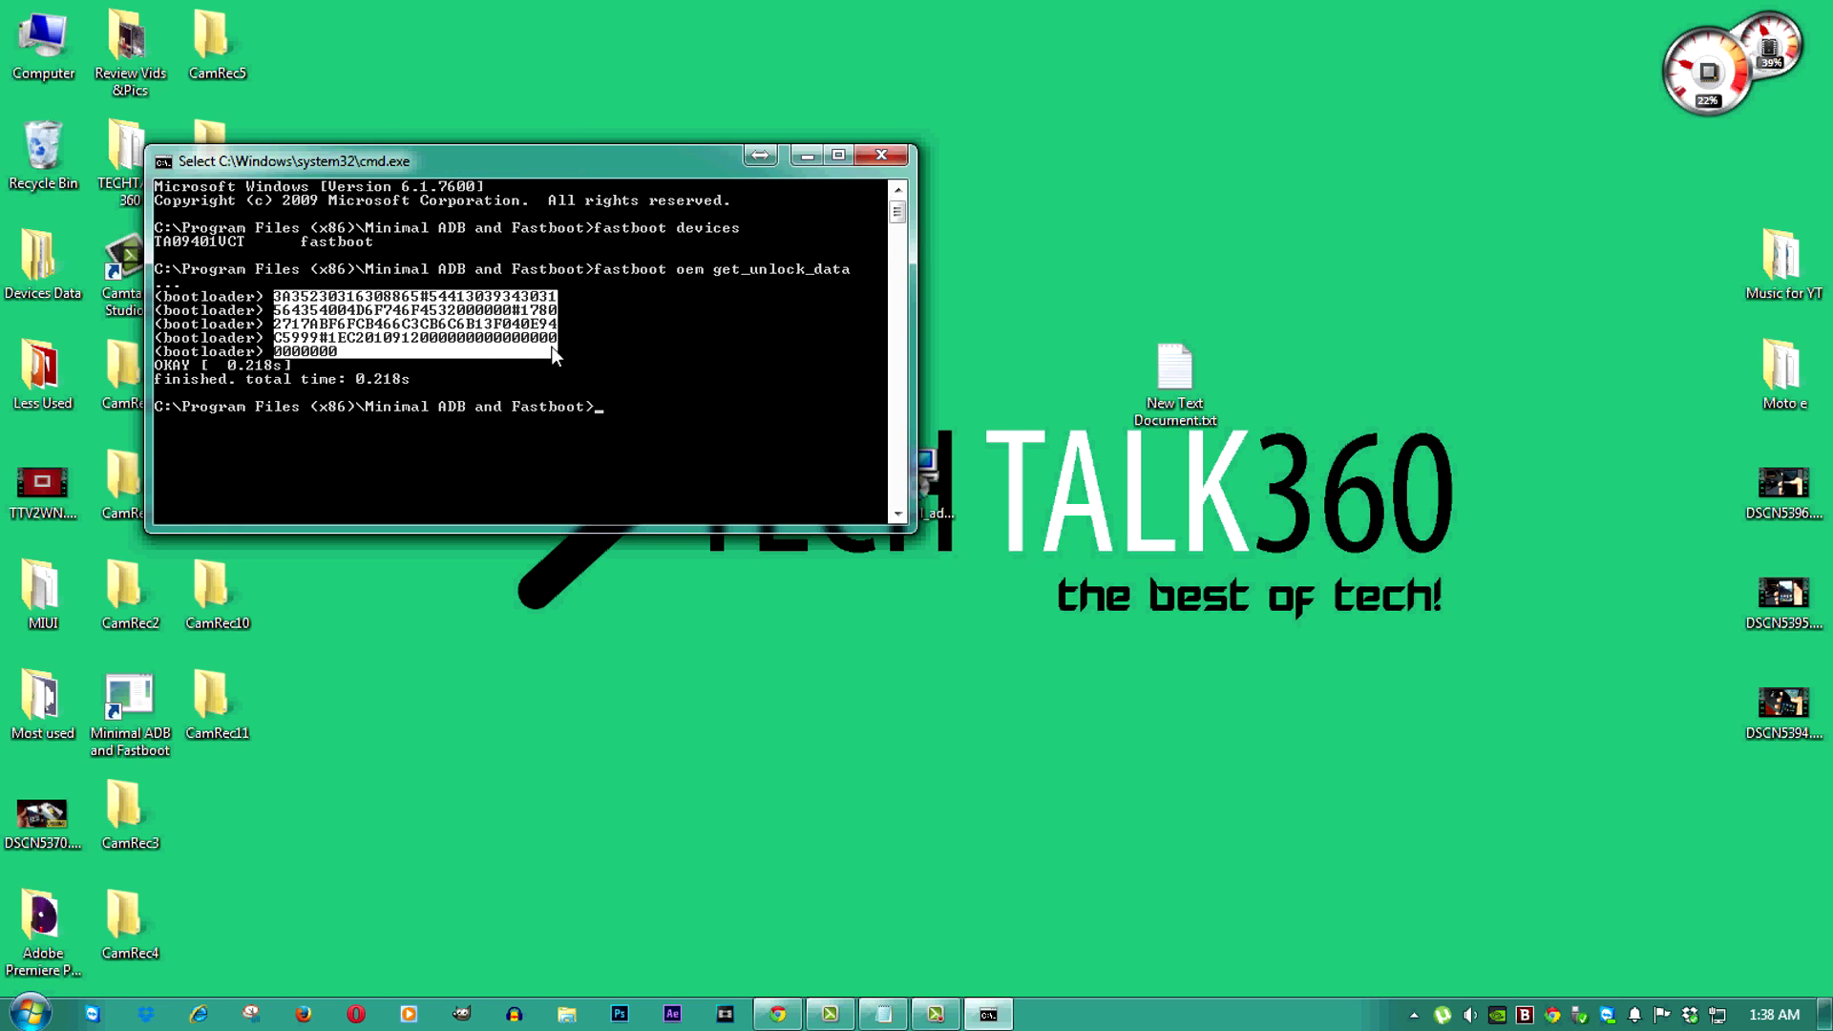
key("Return")
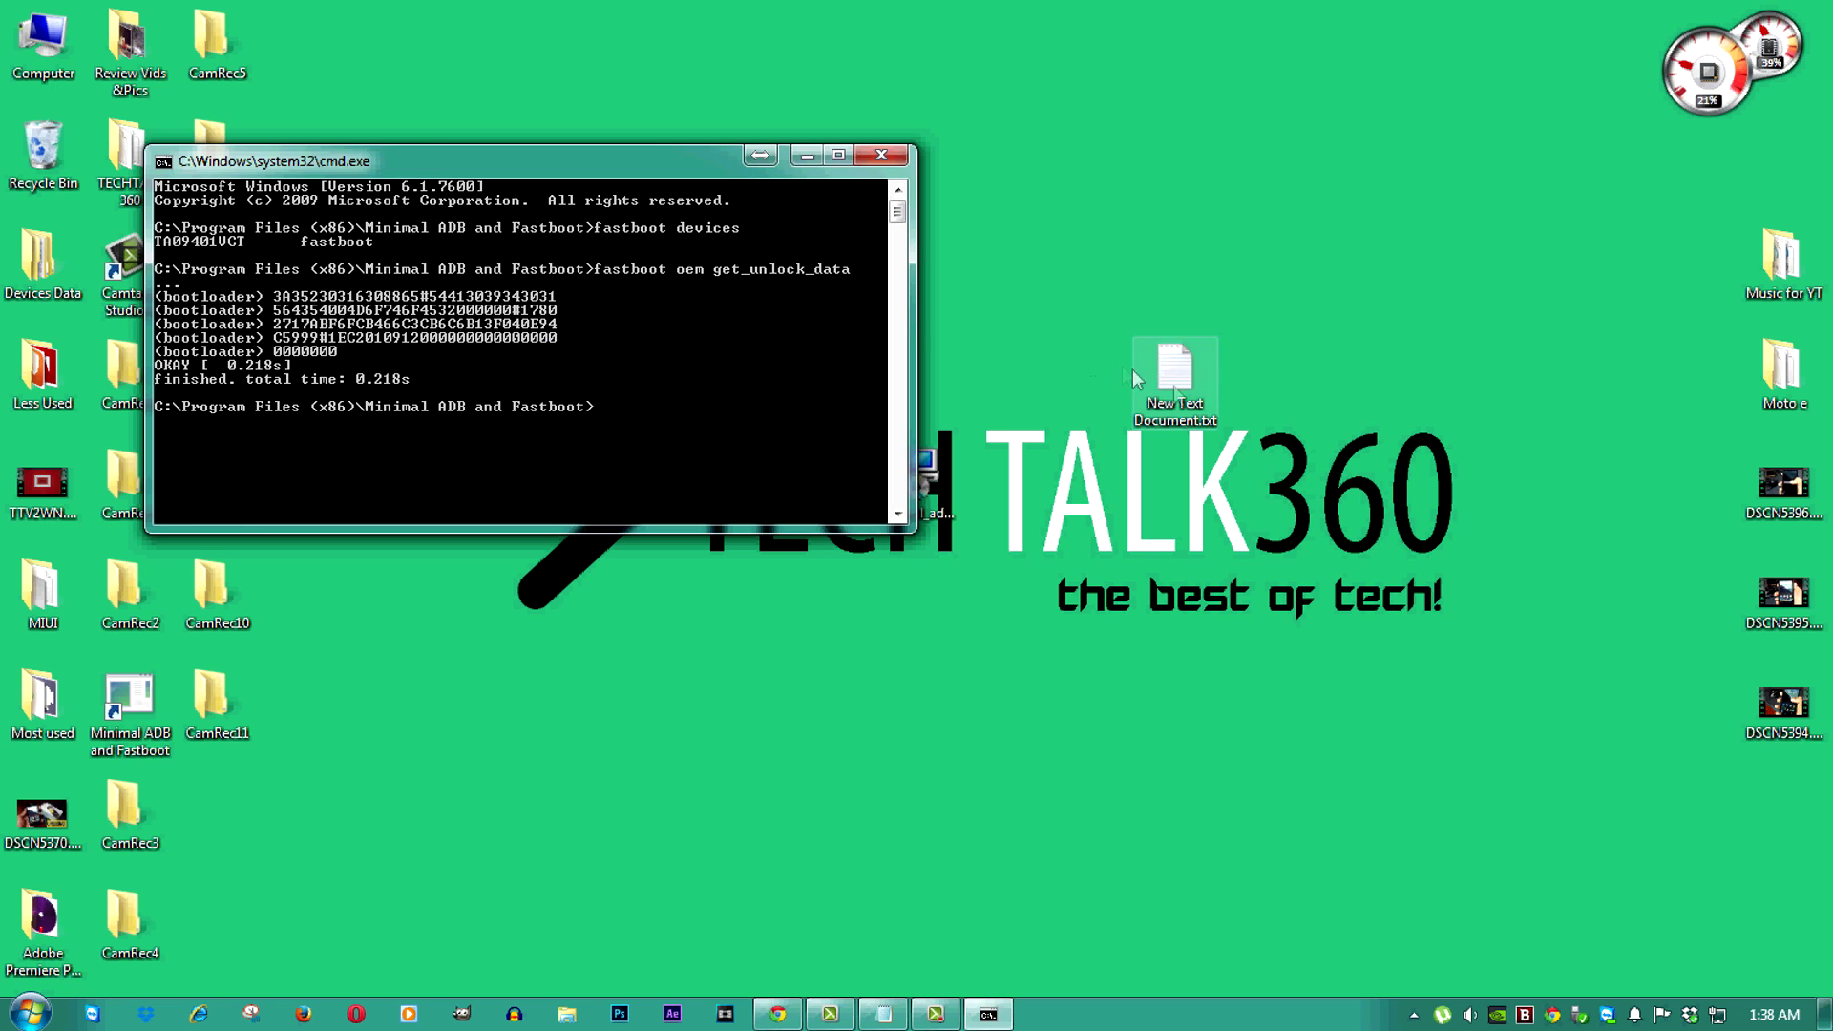
Step: Paste the unlock data into New Text Document.txt and copy the joined string
double_click(1185, 381)
key("ctrl+v")
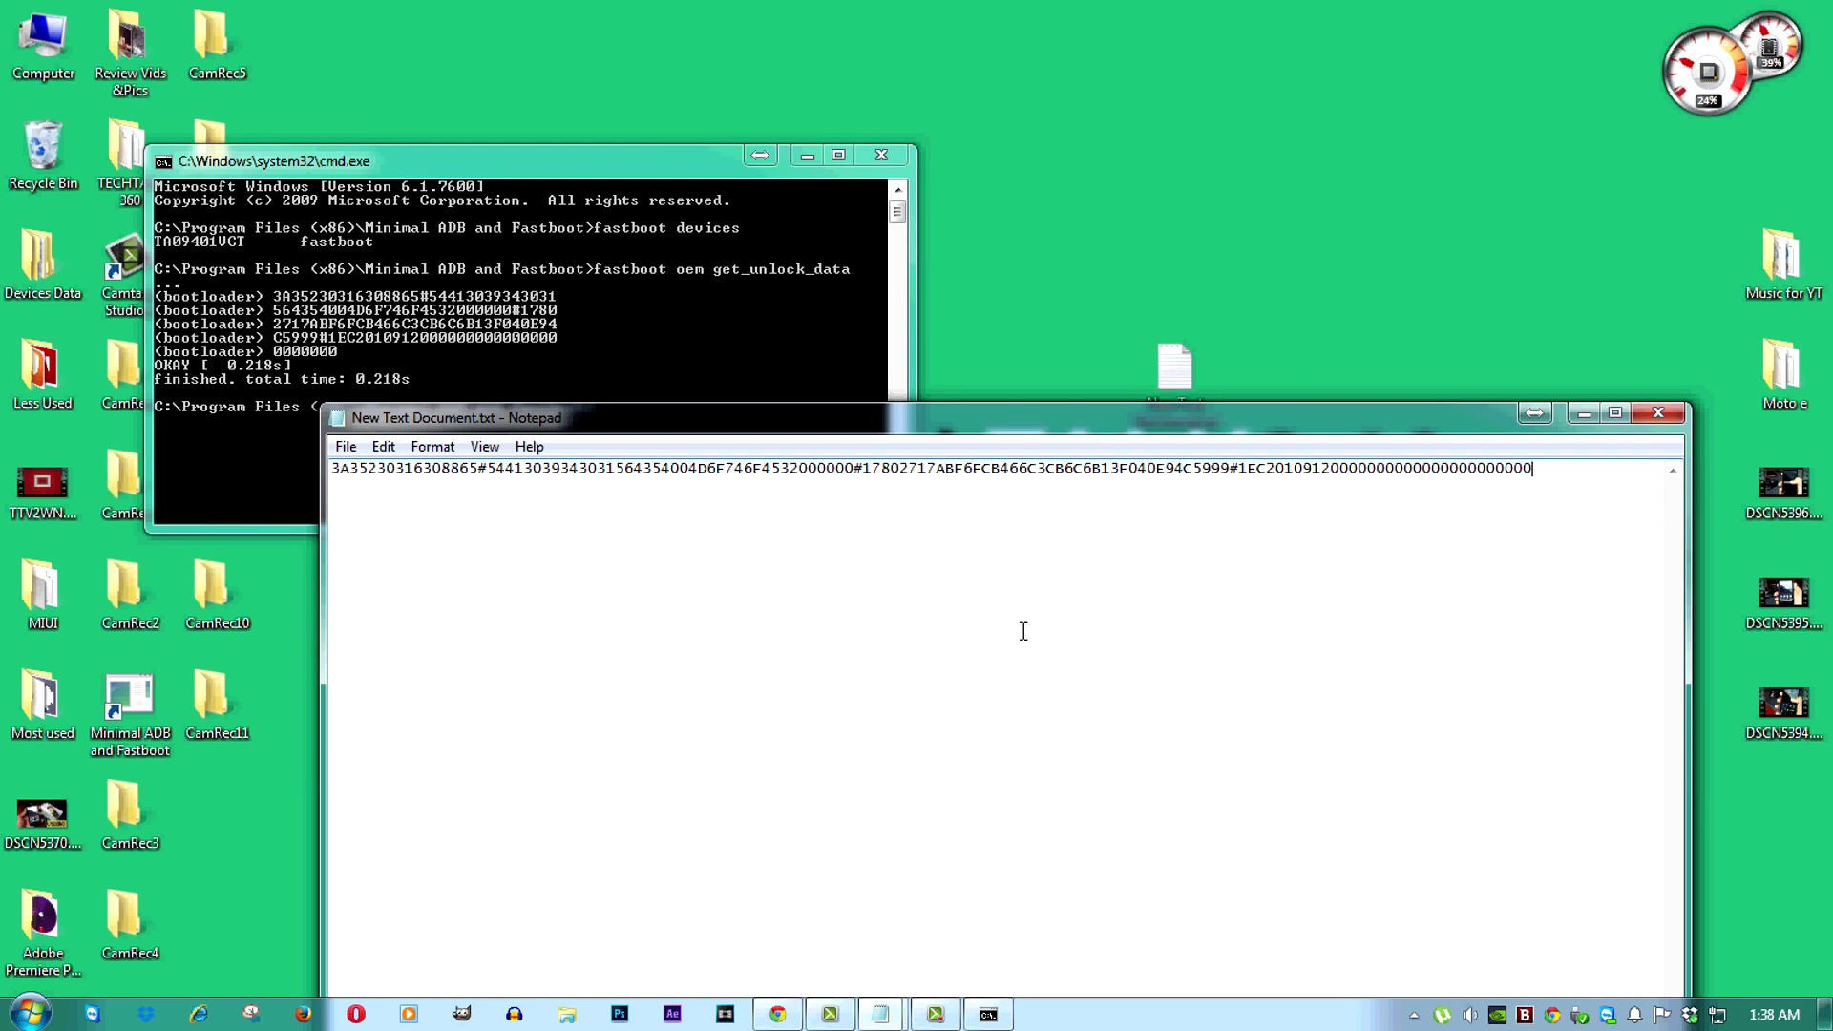
left_click_drag(1581, 480, 336, 521)
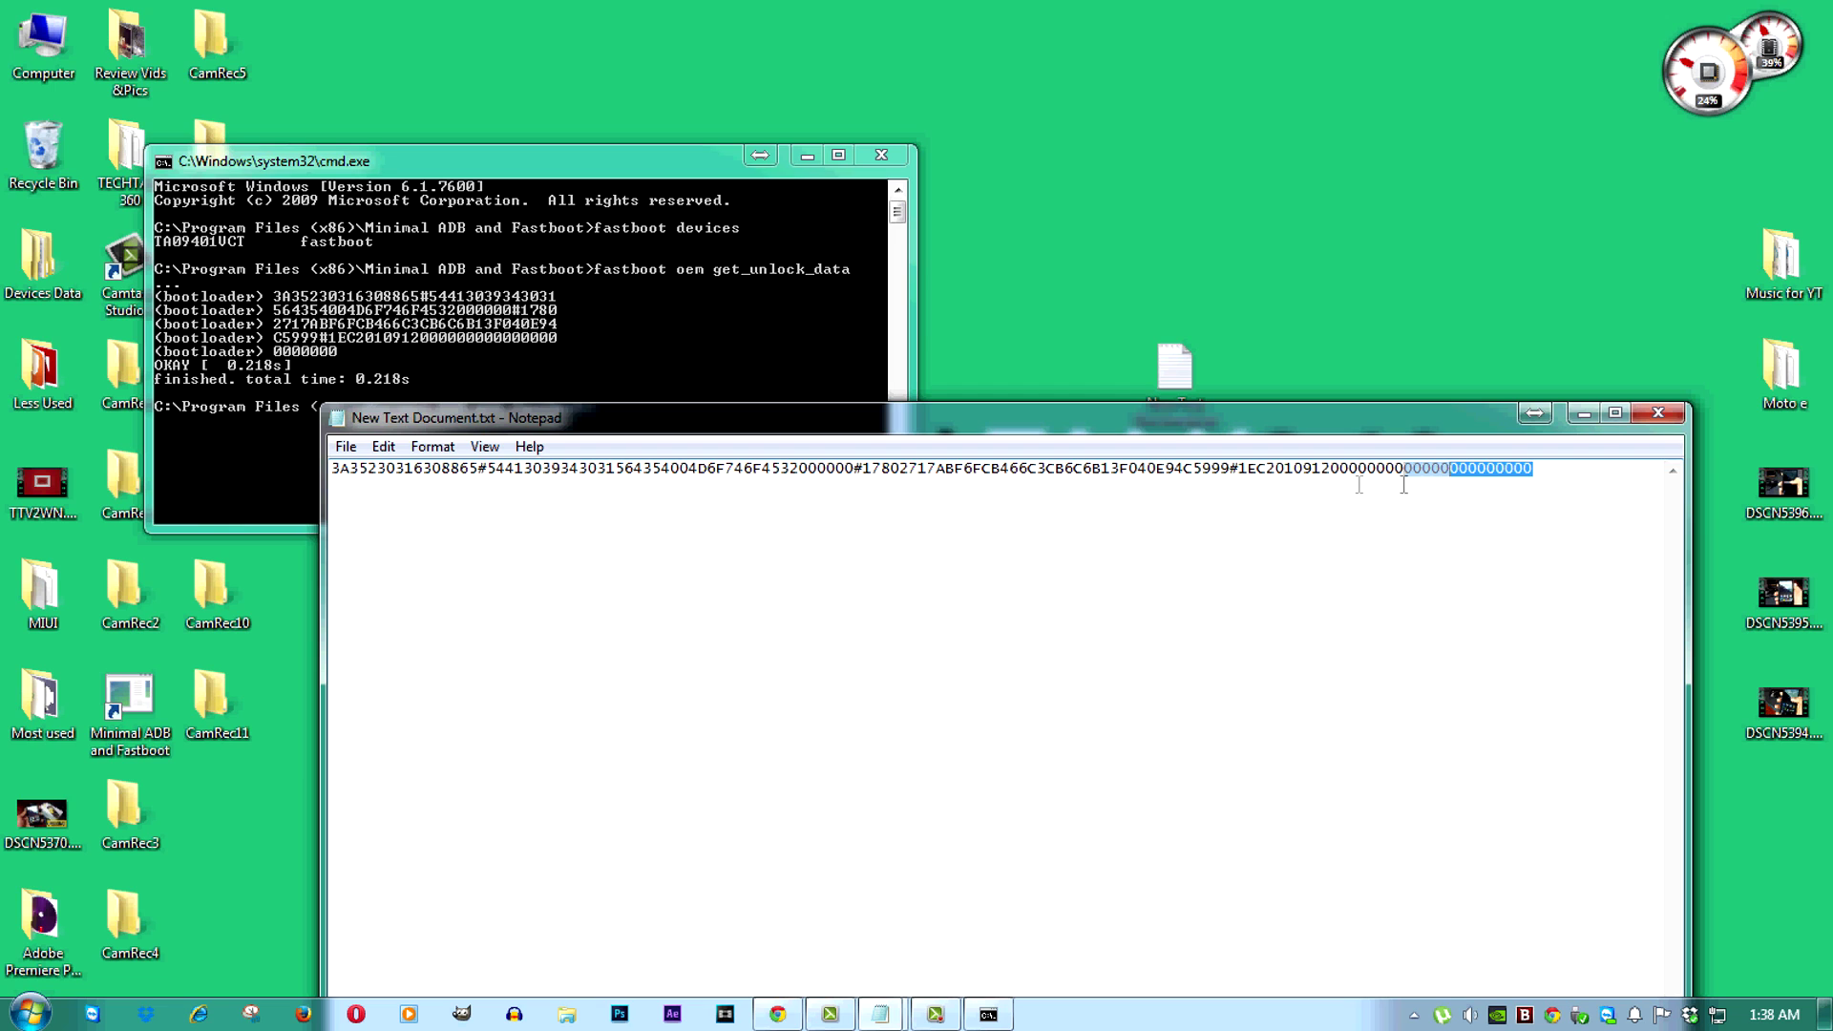
right_click(388, 477)
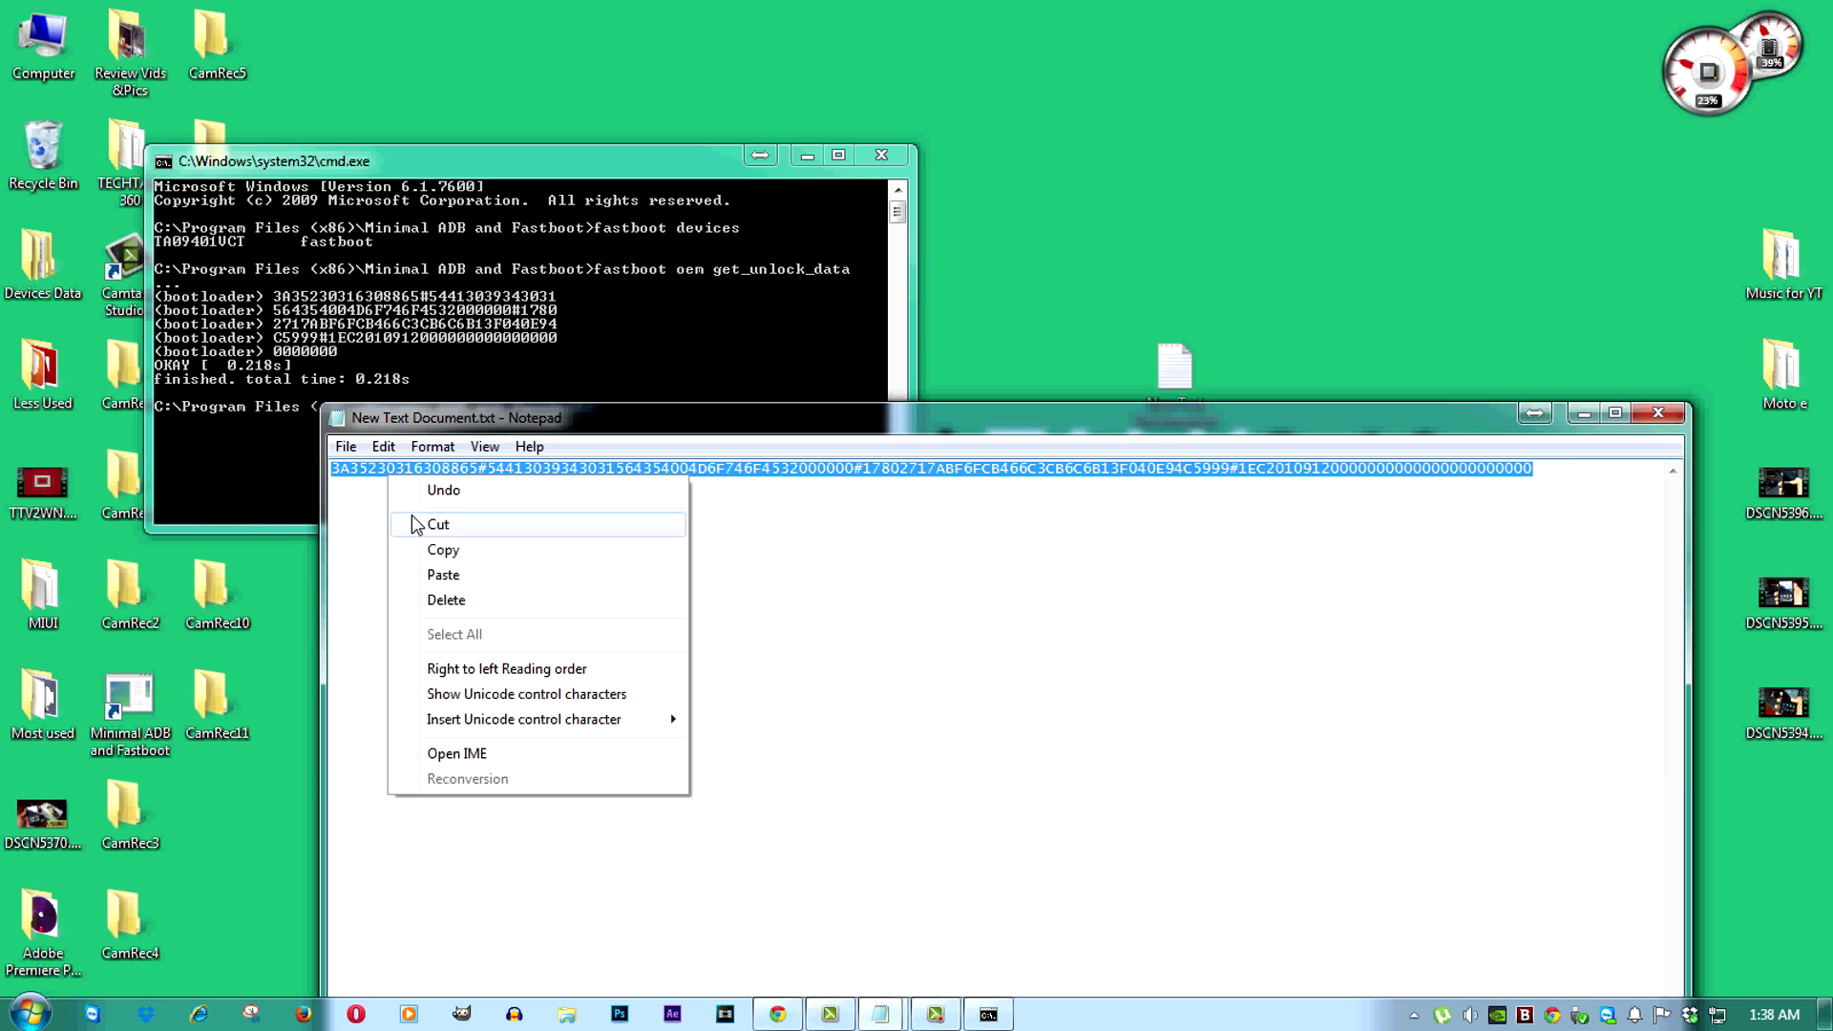
left_click(438, 550)
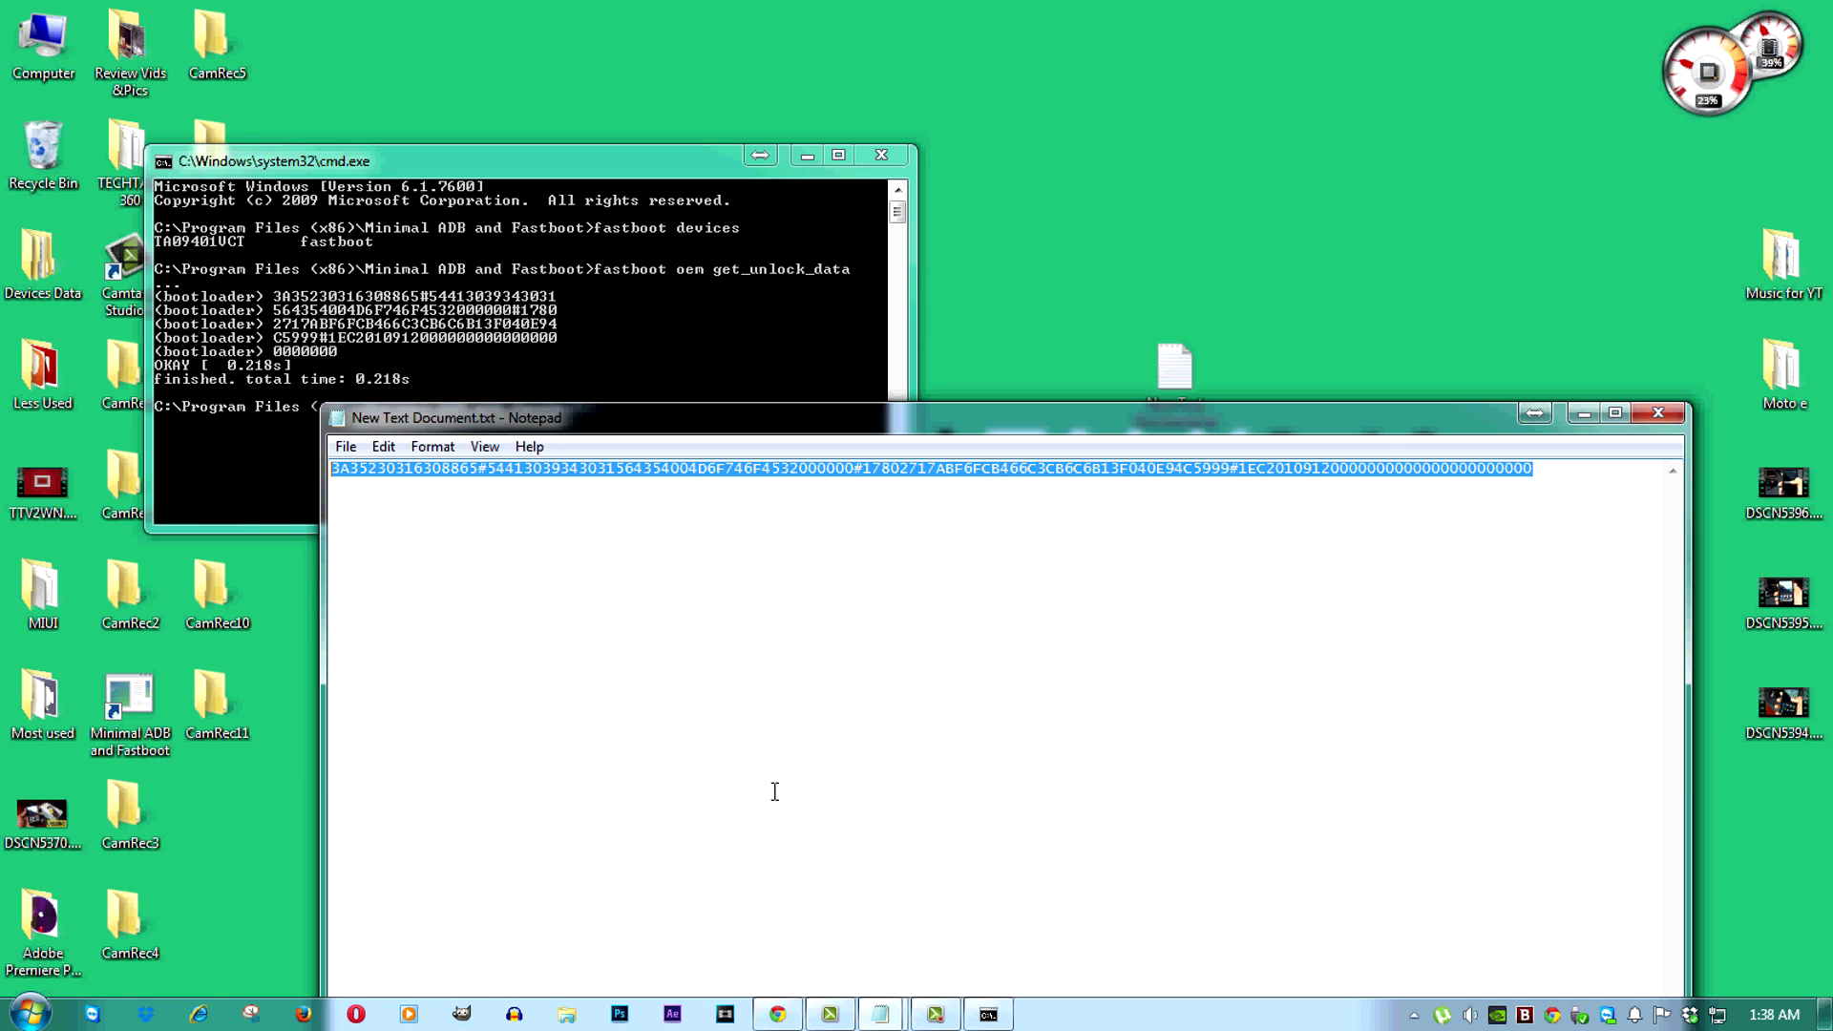
left_click(778, 1014)
scroll(663, 448, "down", 1)
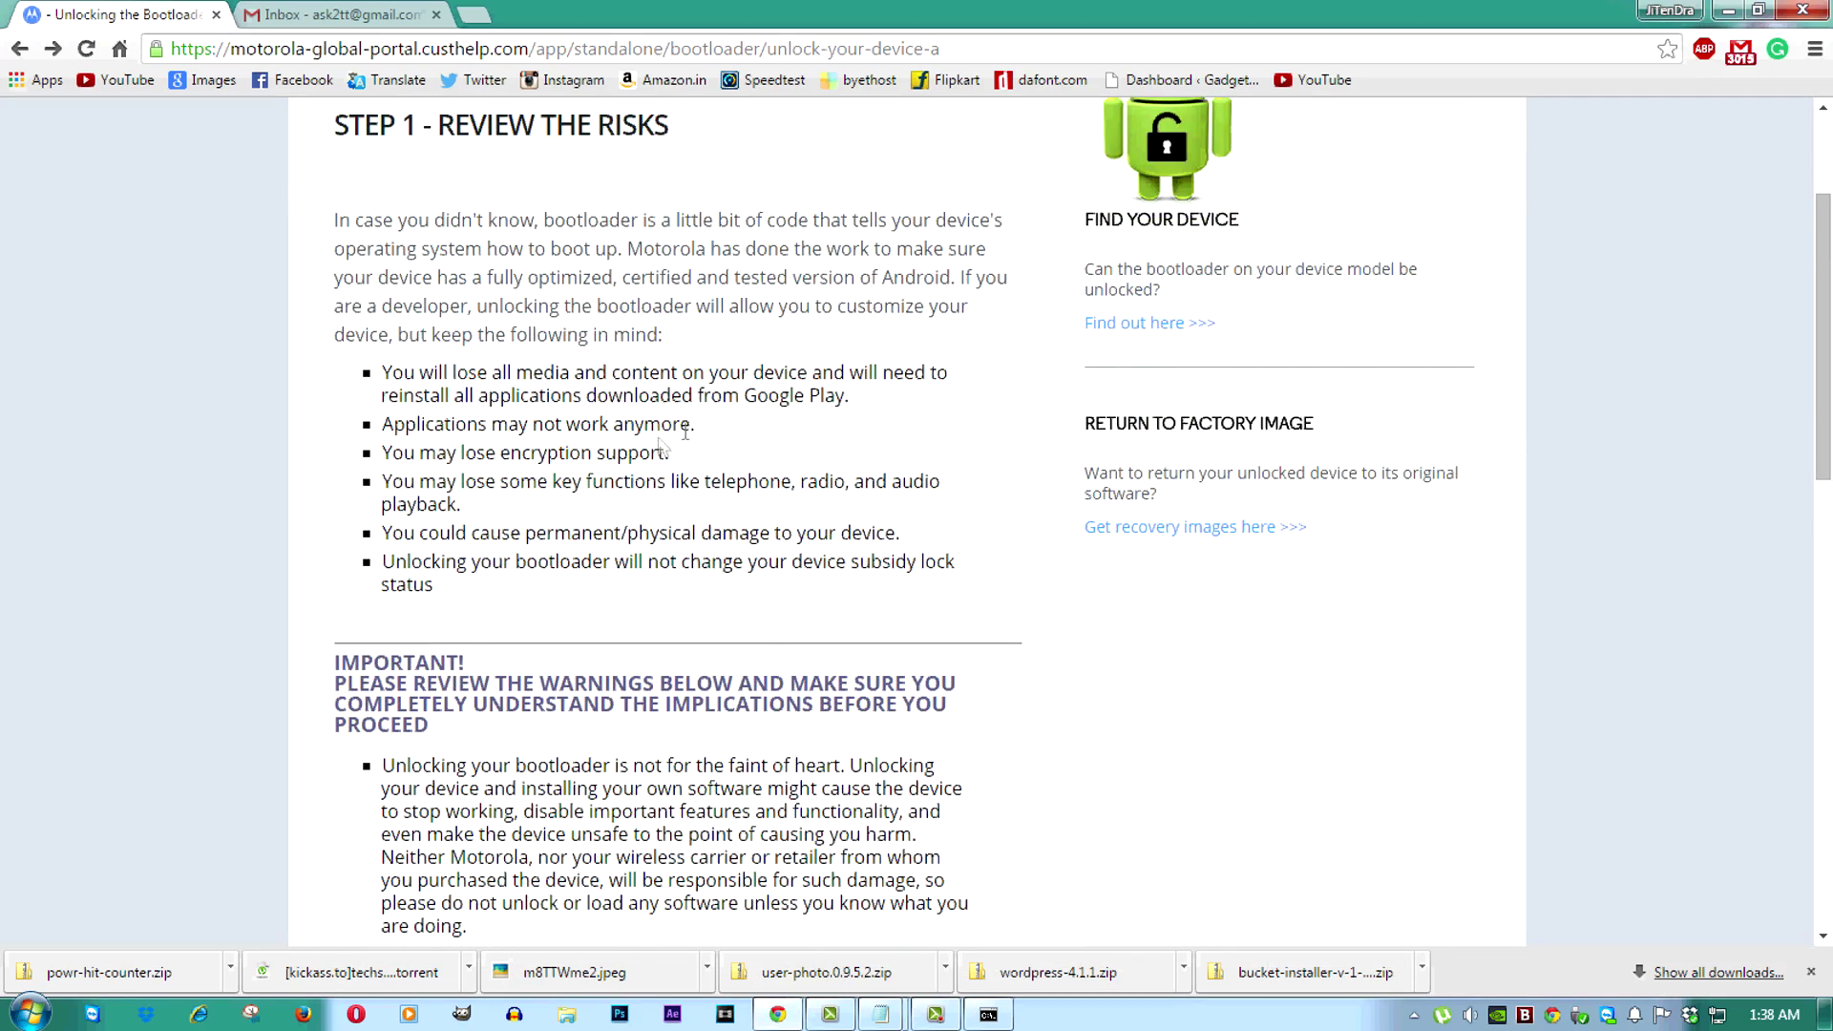
scroll(663, 449, "down", 1)
scroll(673, 459, "down", 2)
scroll(681, 465, "down", 2)
scroll(694, 479, "down", 3)
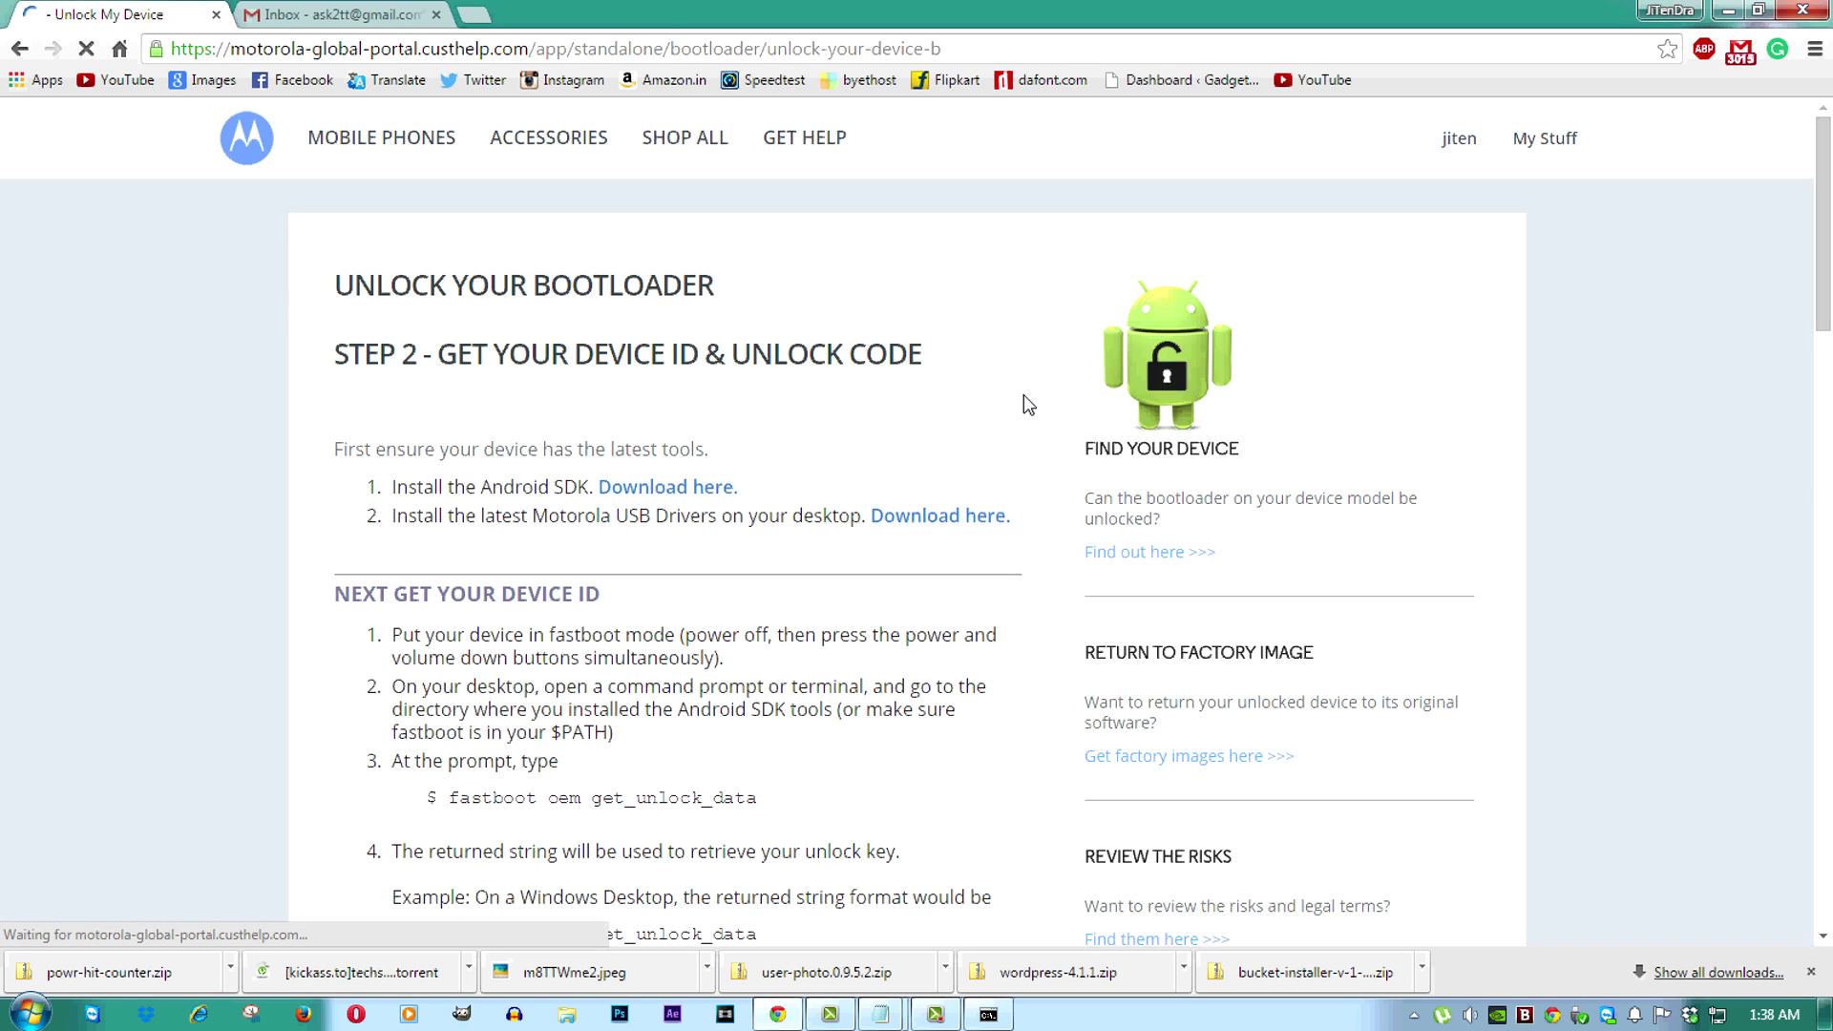
scroll(901, 492, "down", 3)
scroll(900, 483, "down", 2)
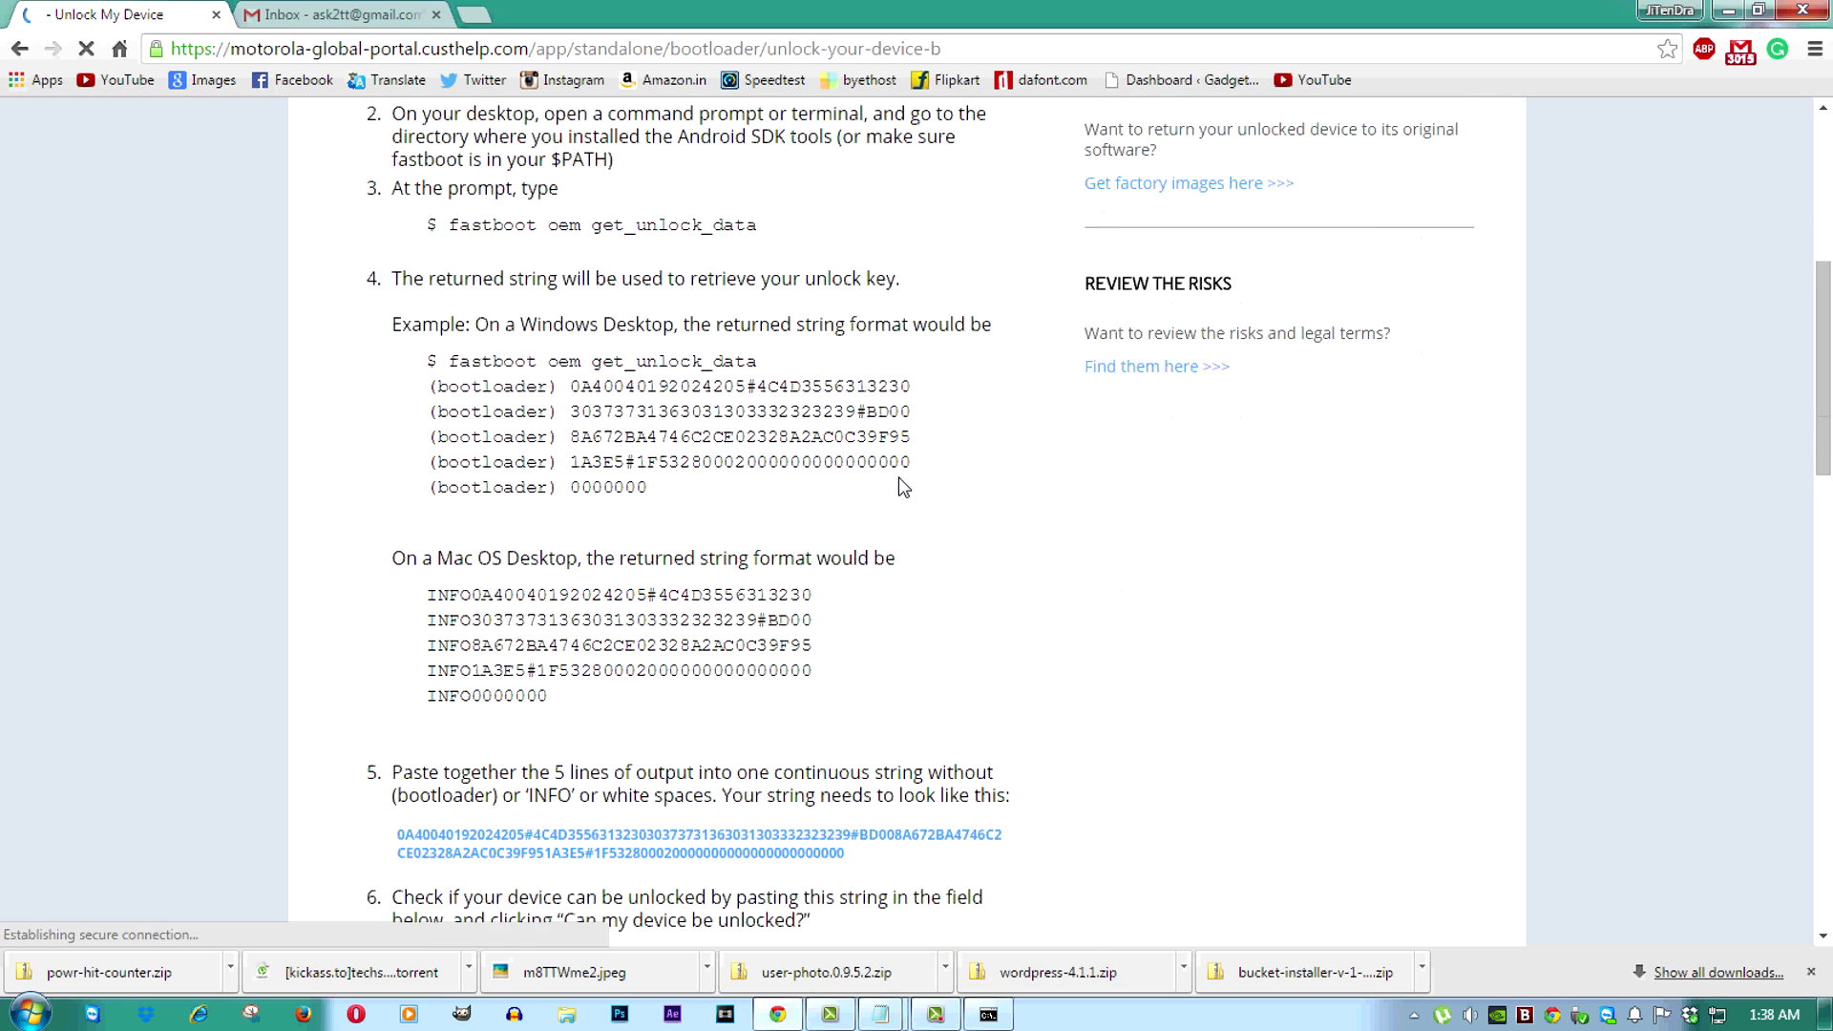
scroll(897, 488, "down", 2)
scroll(900, 486, "down", 1)
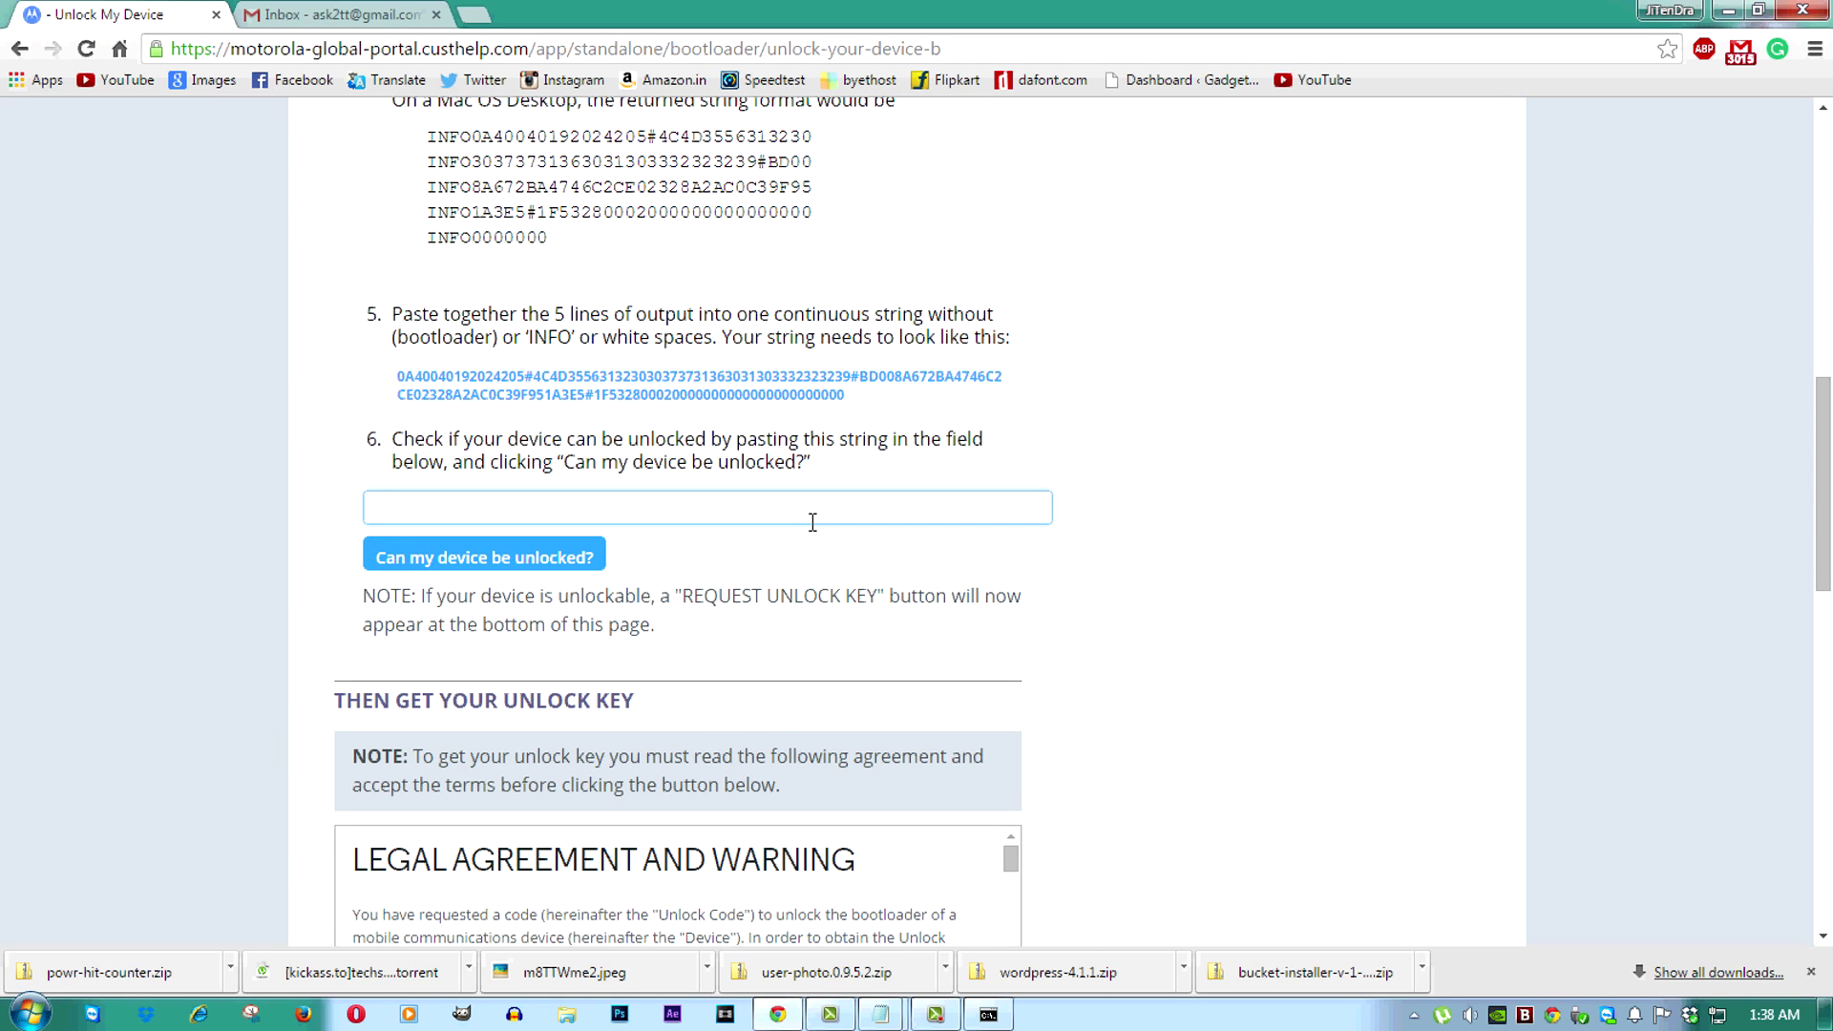
Step: Paste the unlock string, check the device is unlockable, and request the key, accepting the warning
key("ctrl+v")
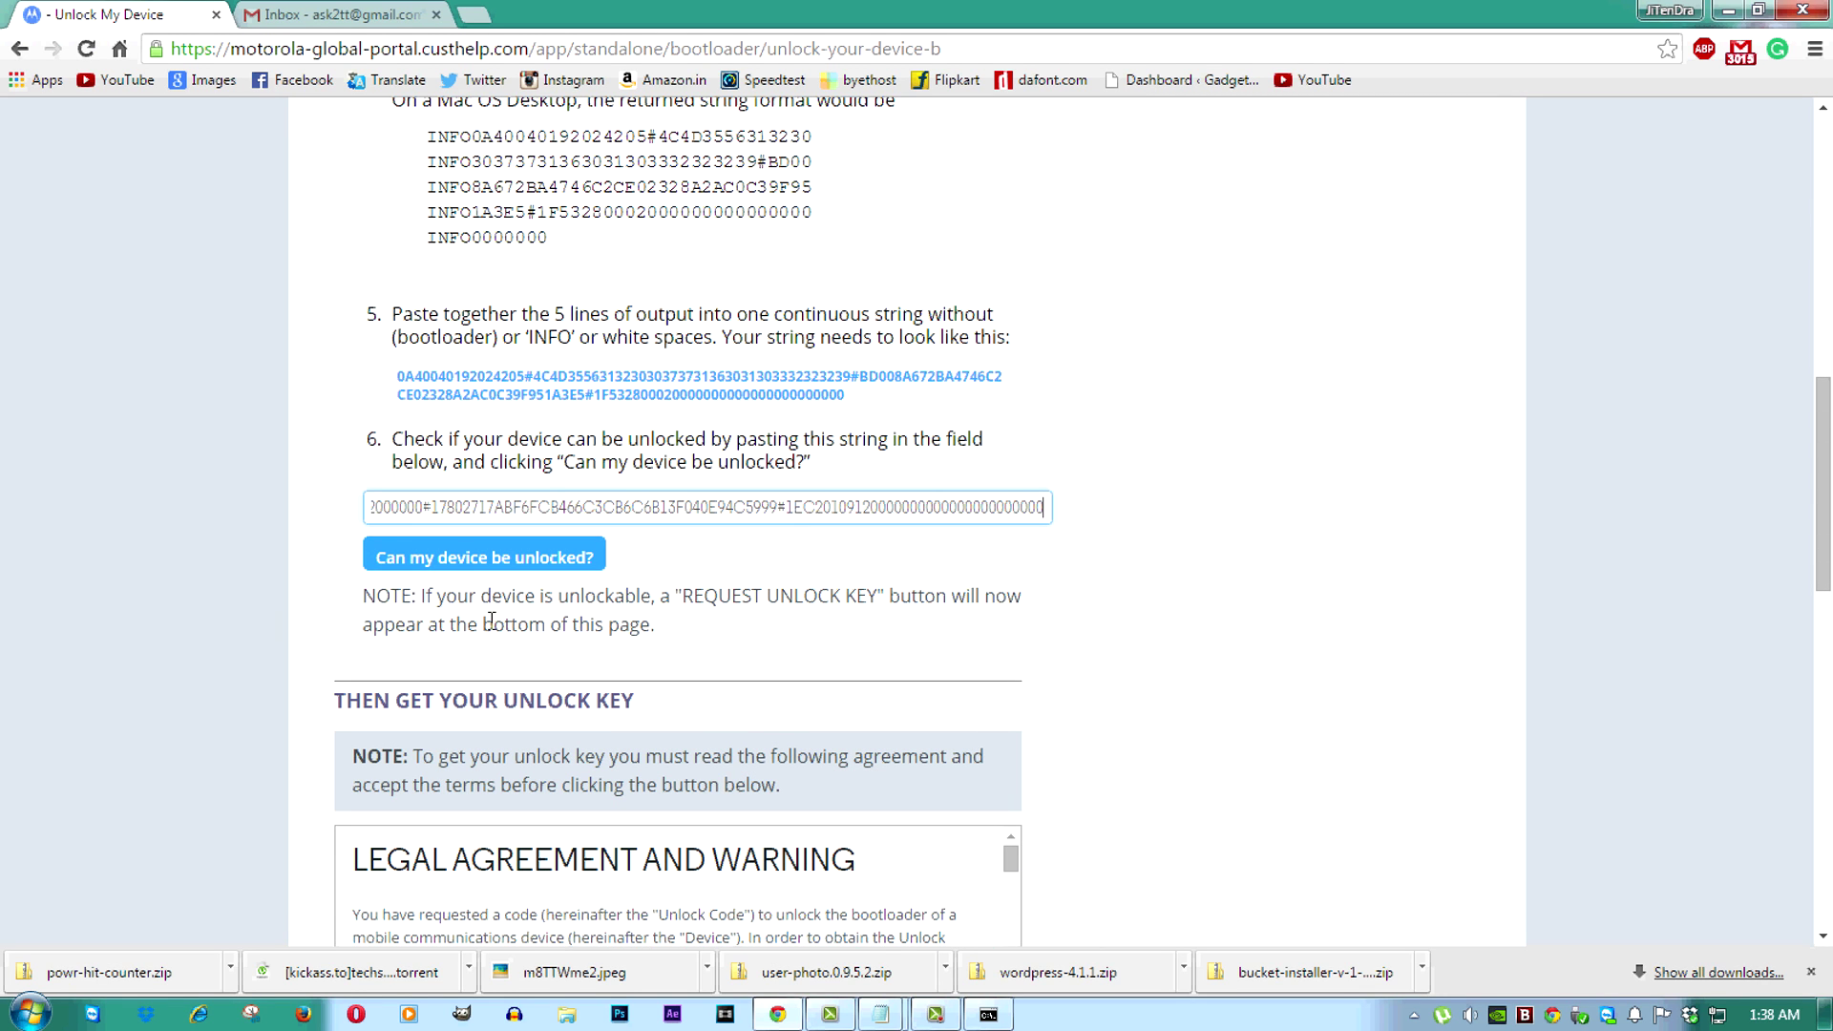
left_click(451, 554)
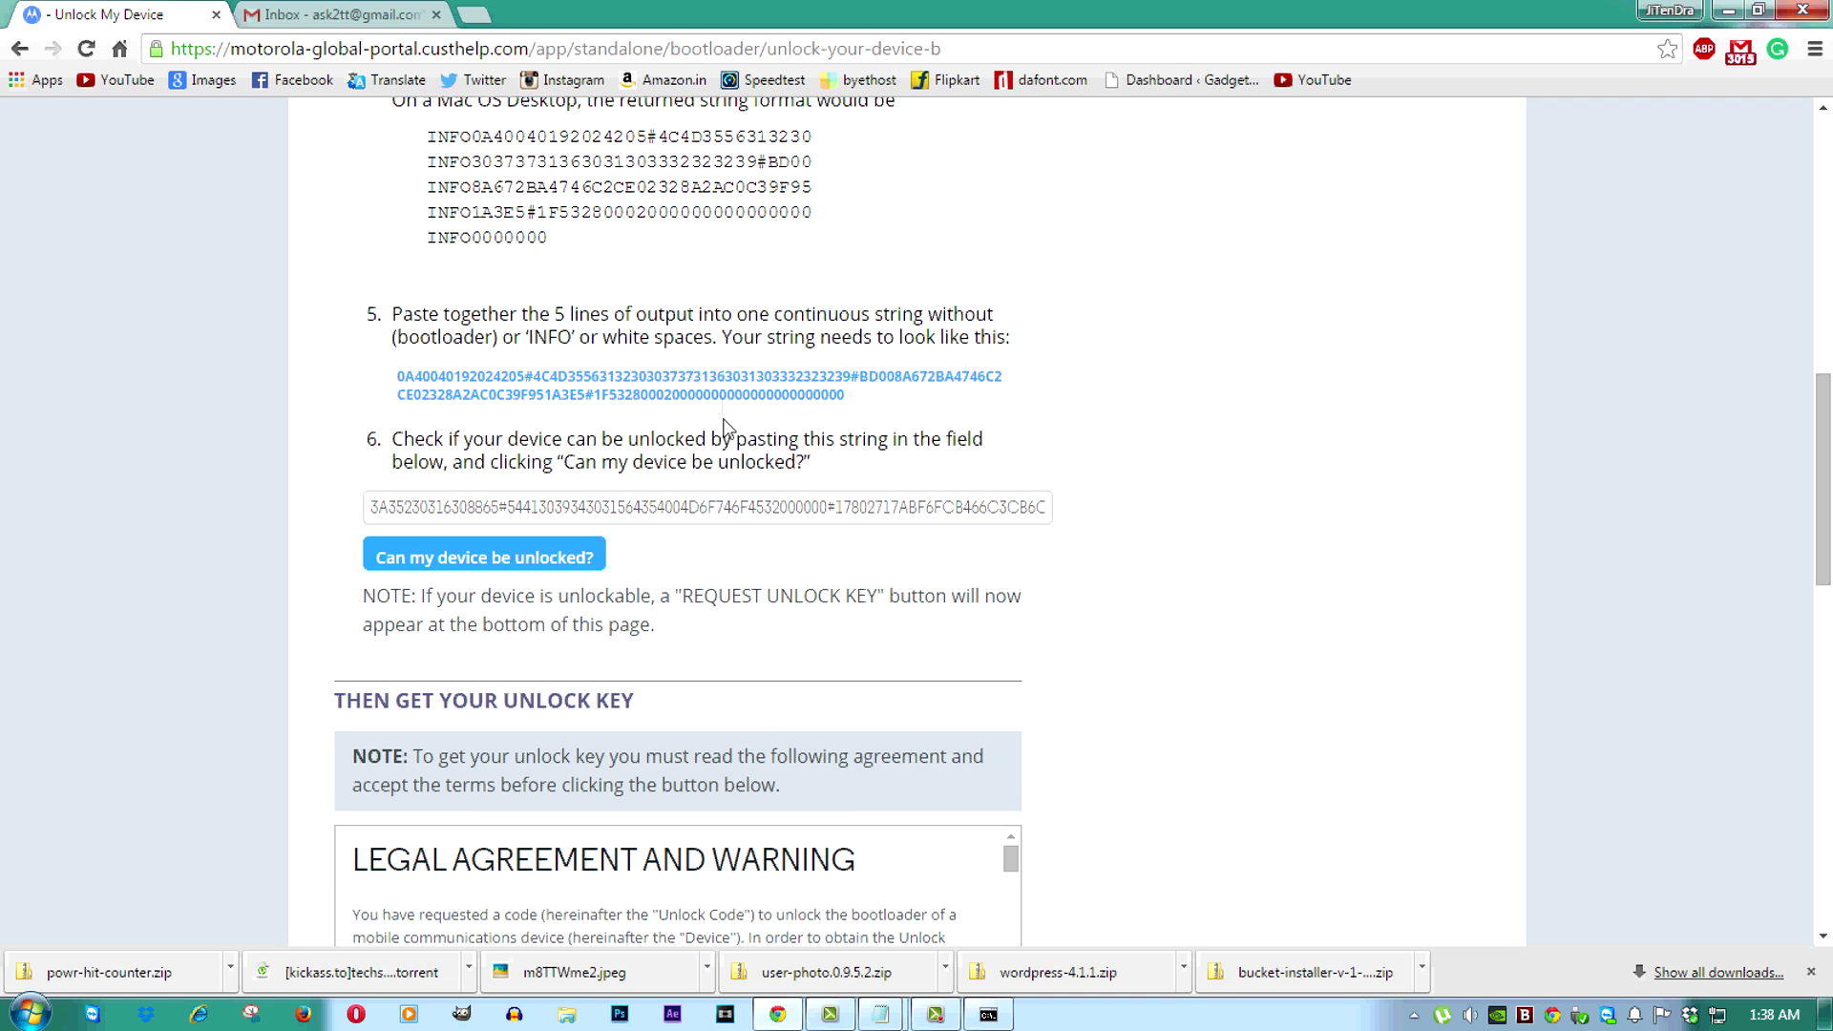
scroll(773, 472, "down", 2)
scroll(773, 472, "down", 4)
scroll(1147, 541, "down", 2)
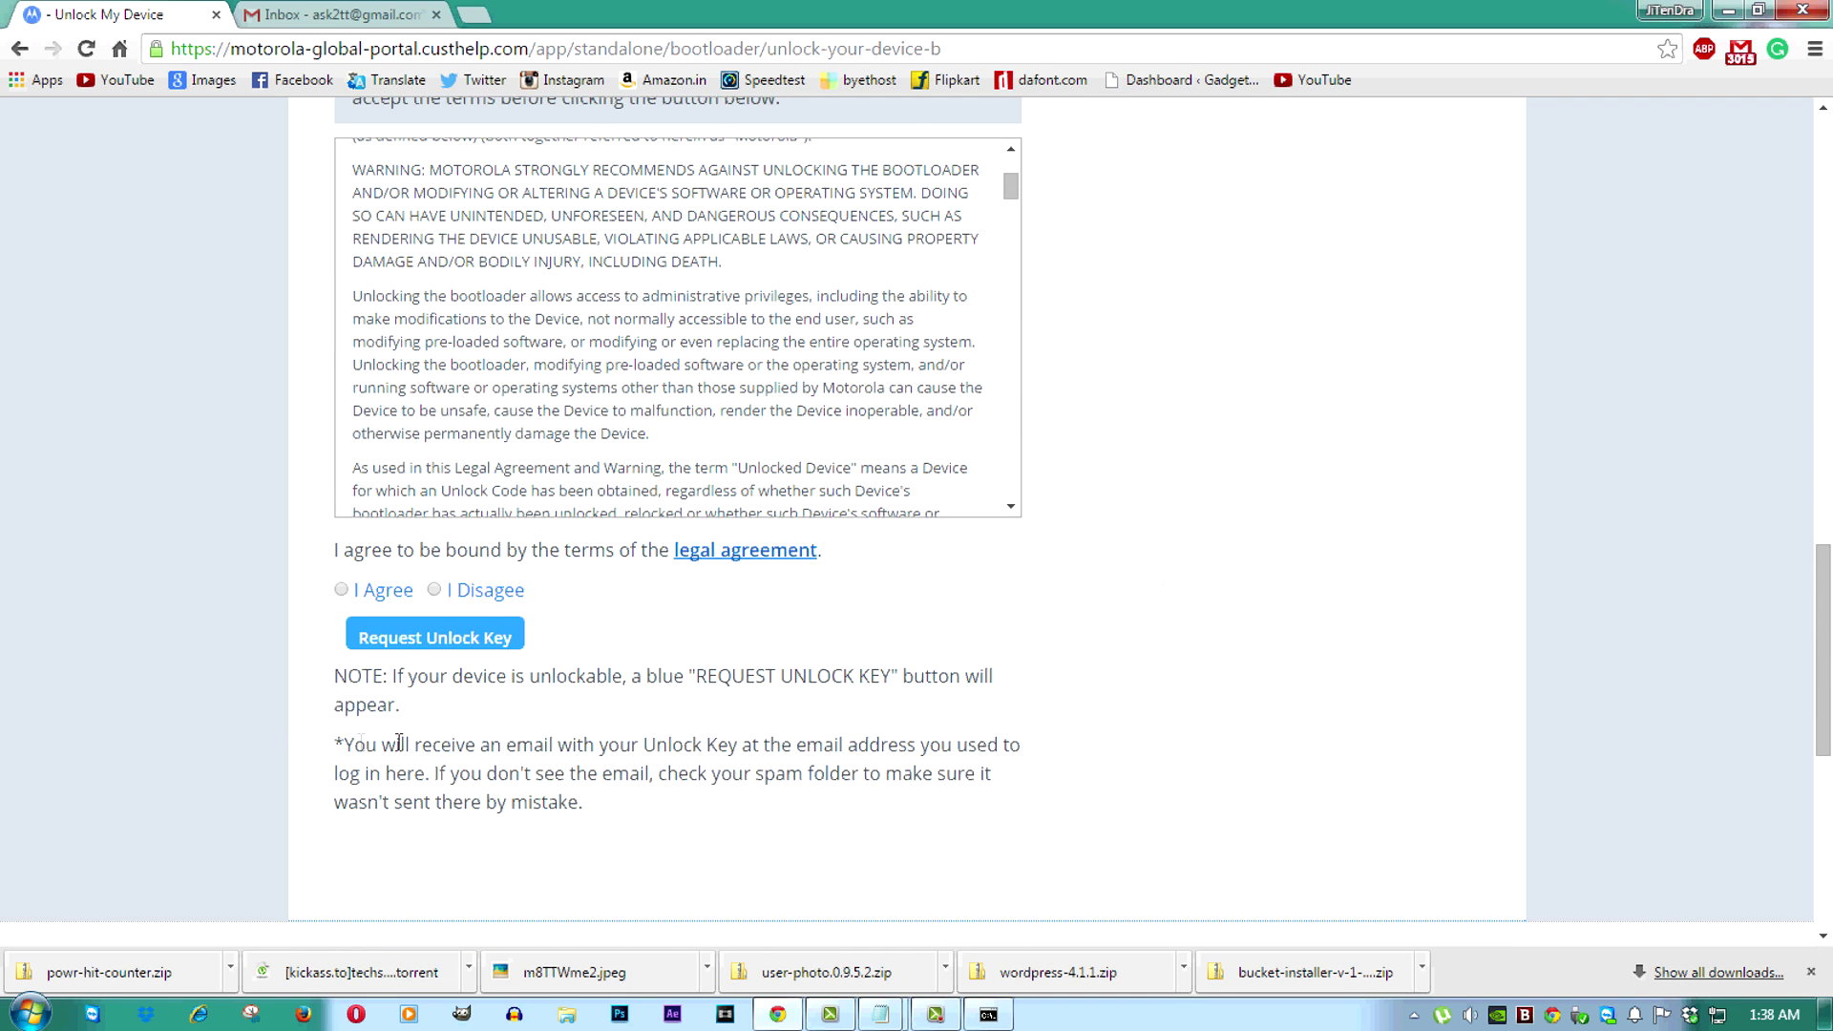
left_click(429, 639)
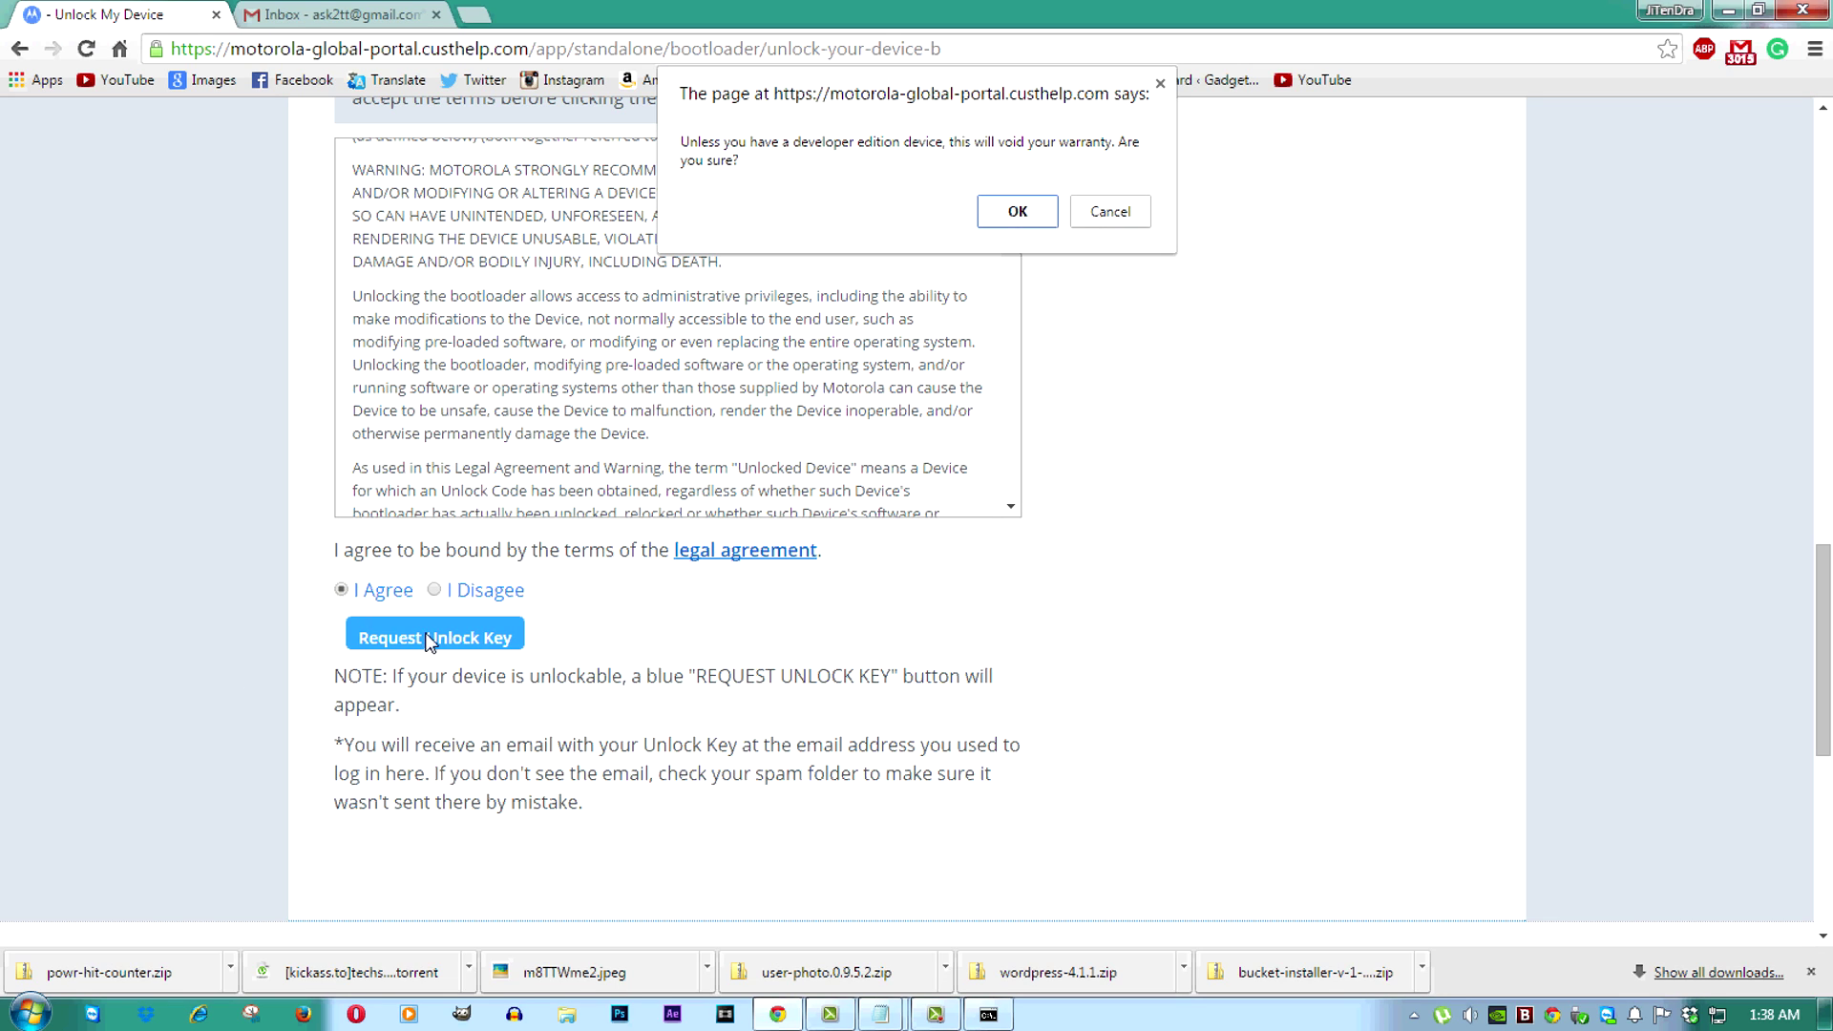
left_click(1009, 217)
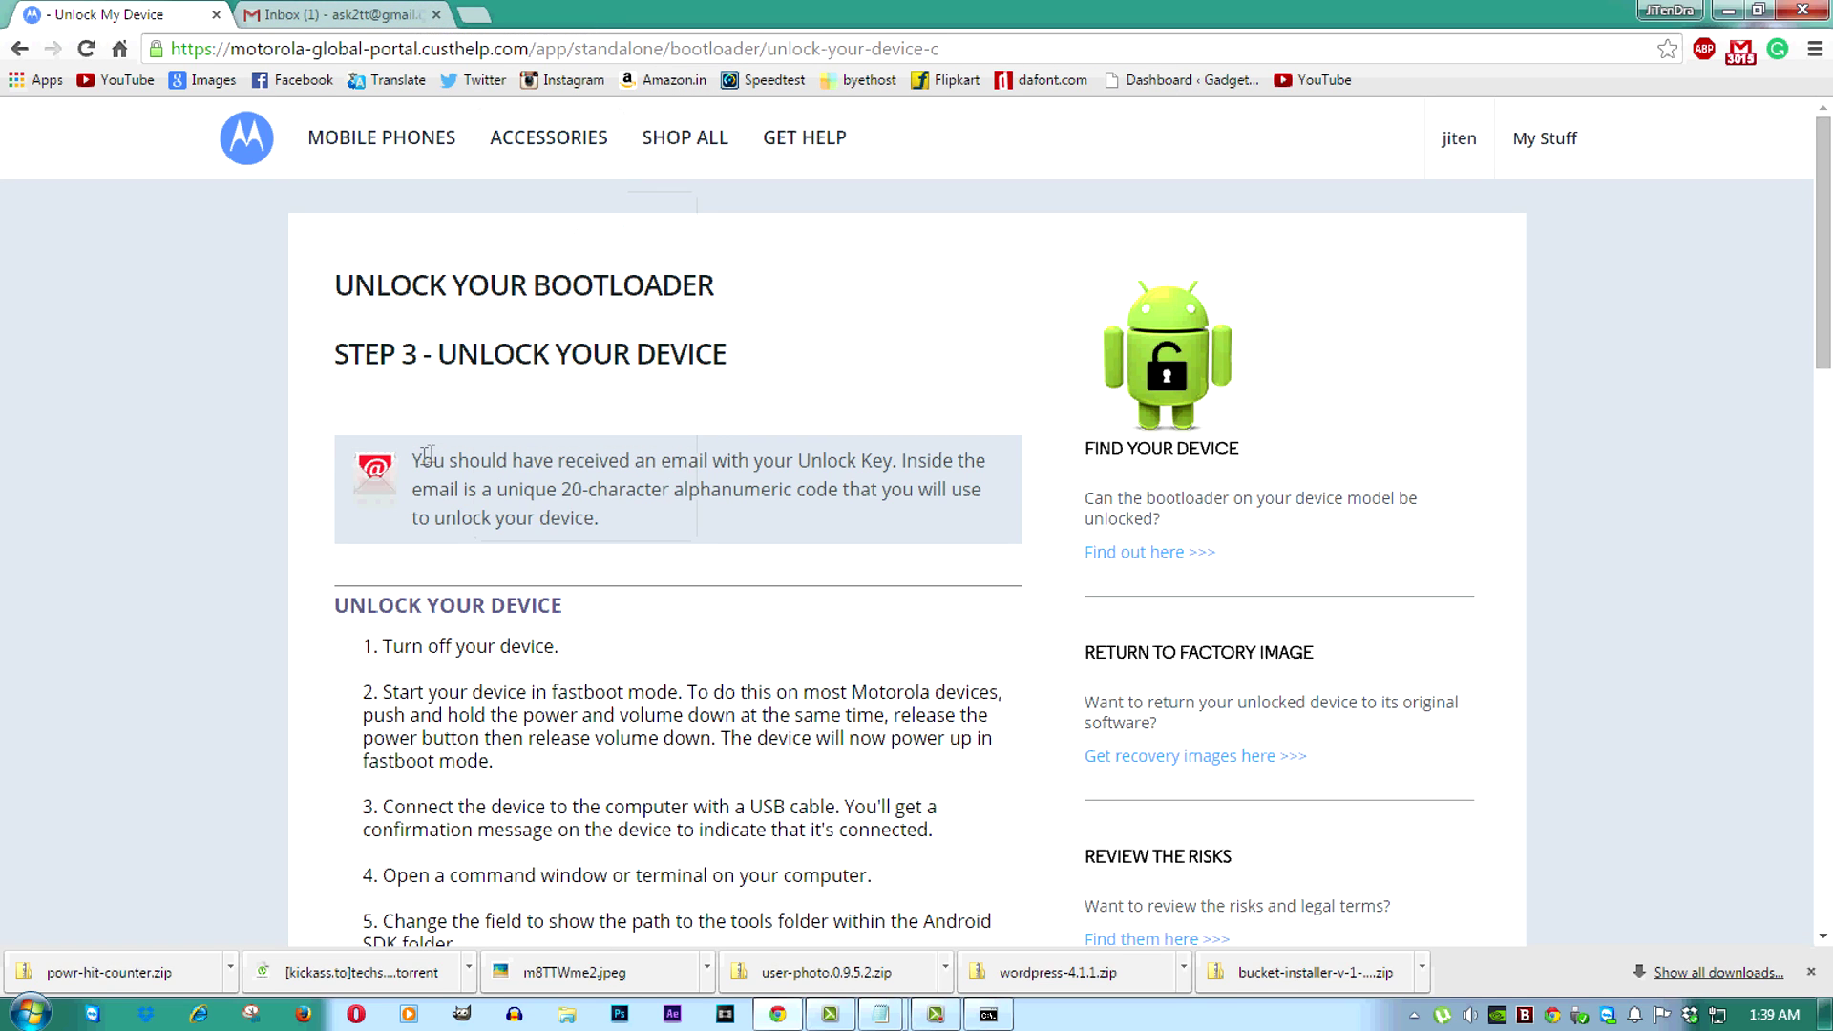
Step: Highlight the emailed-key note, then switch to Gmail and refresh the inbox
left_click_drag(416, 462, 640, 533)
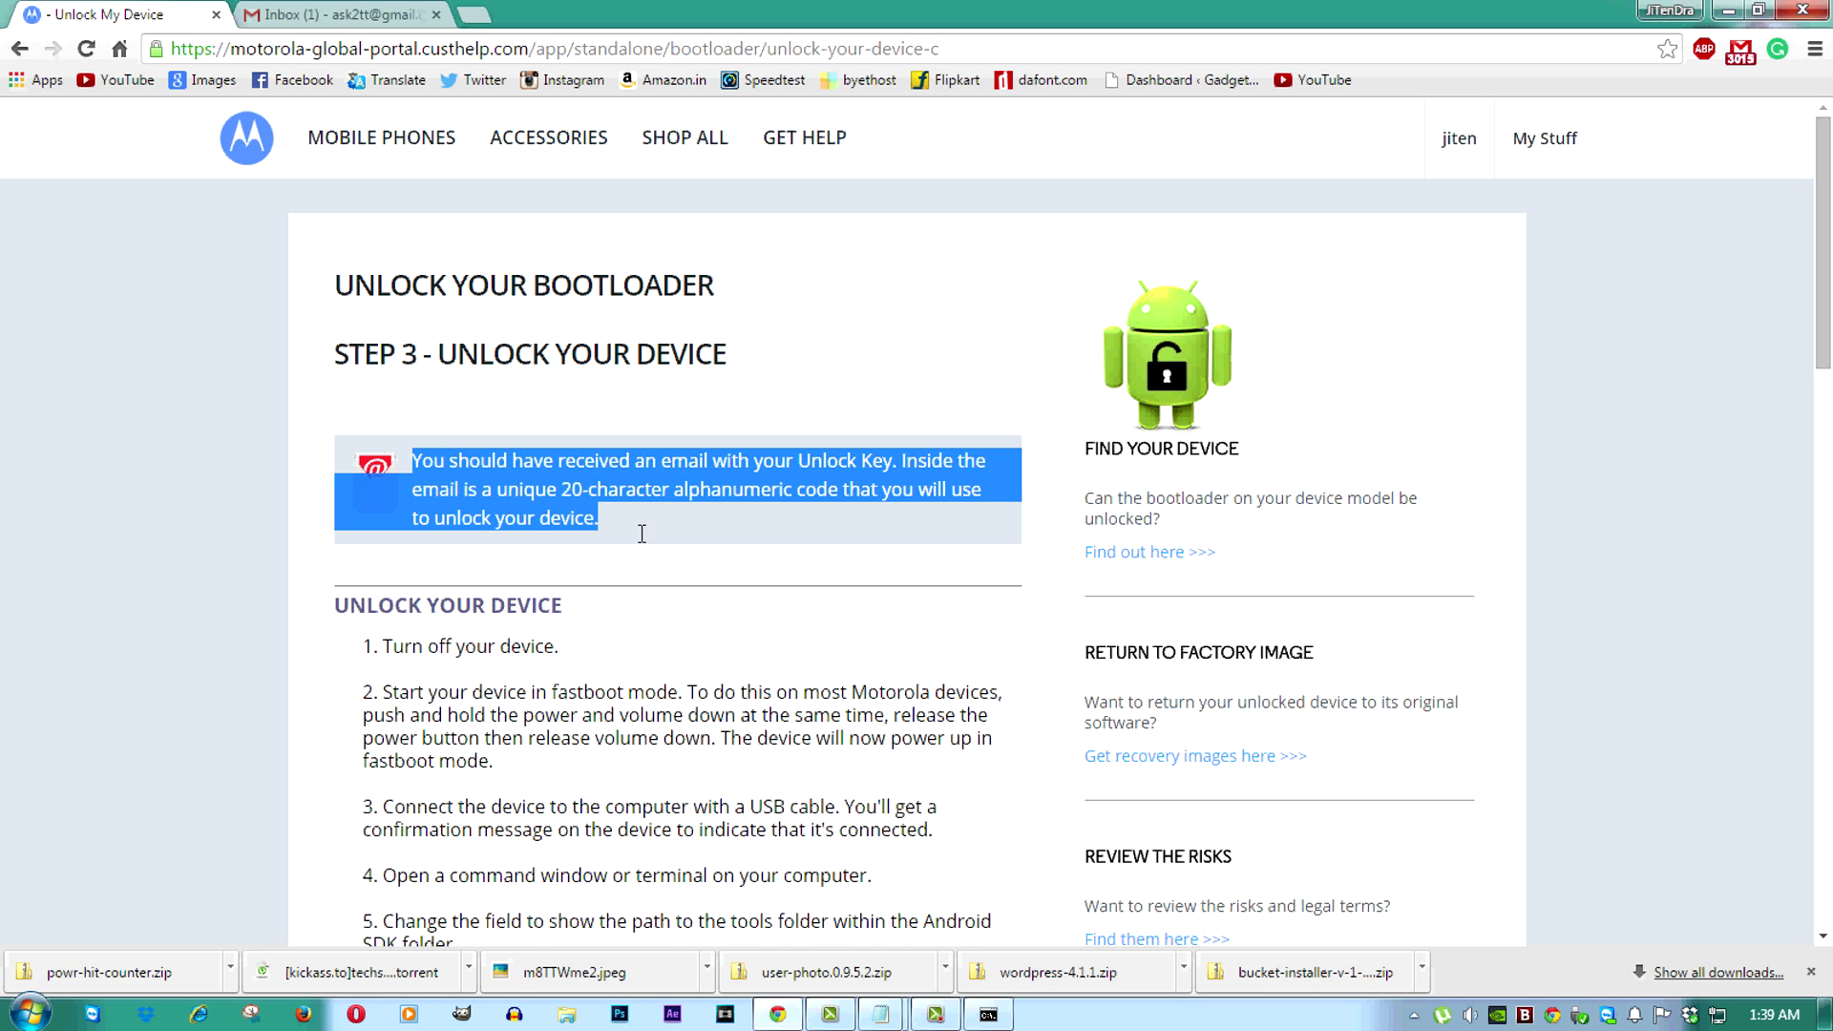
left_click(453, 445)
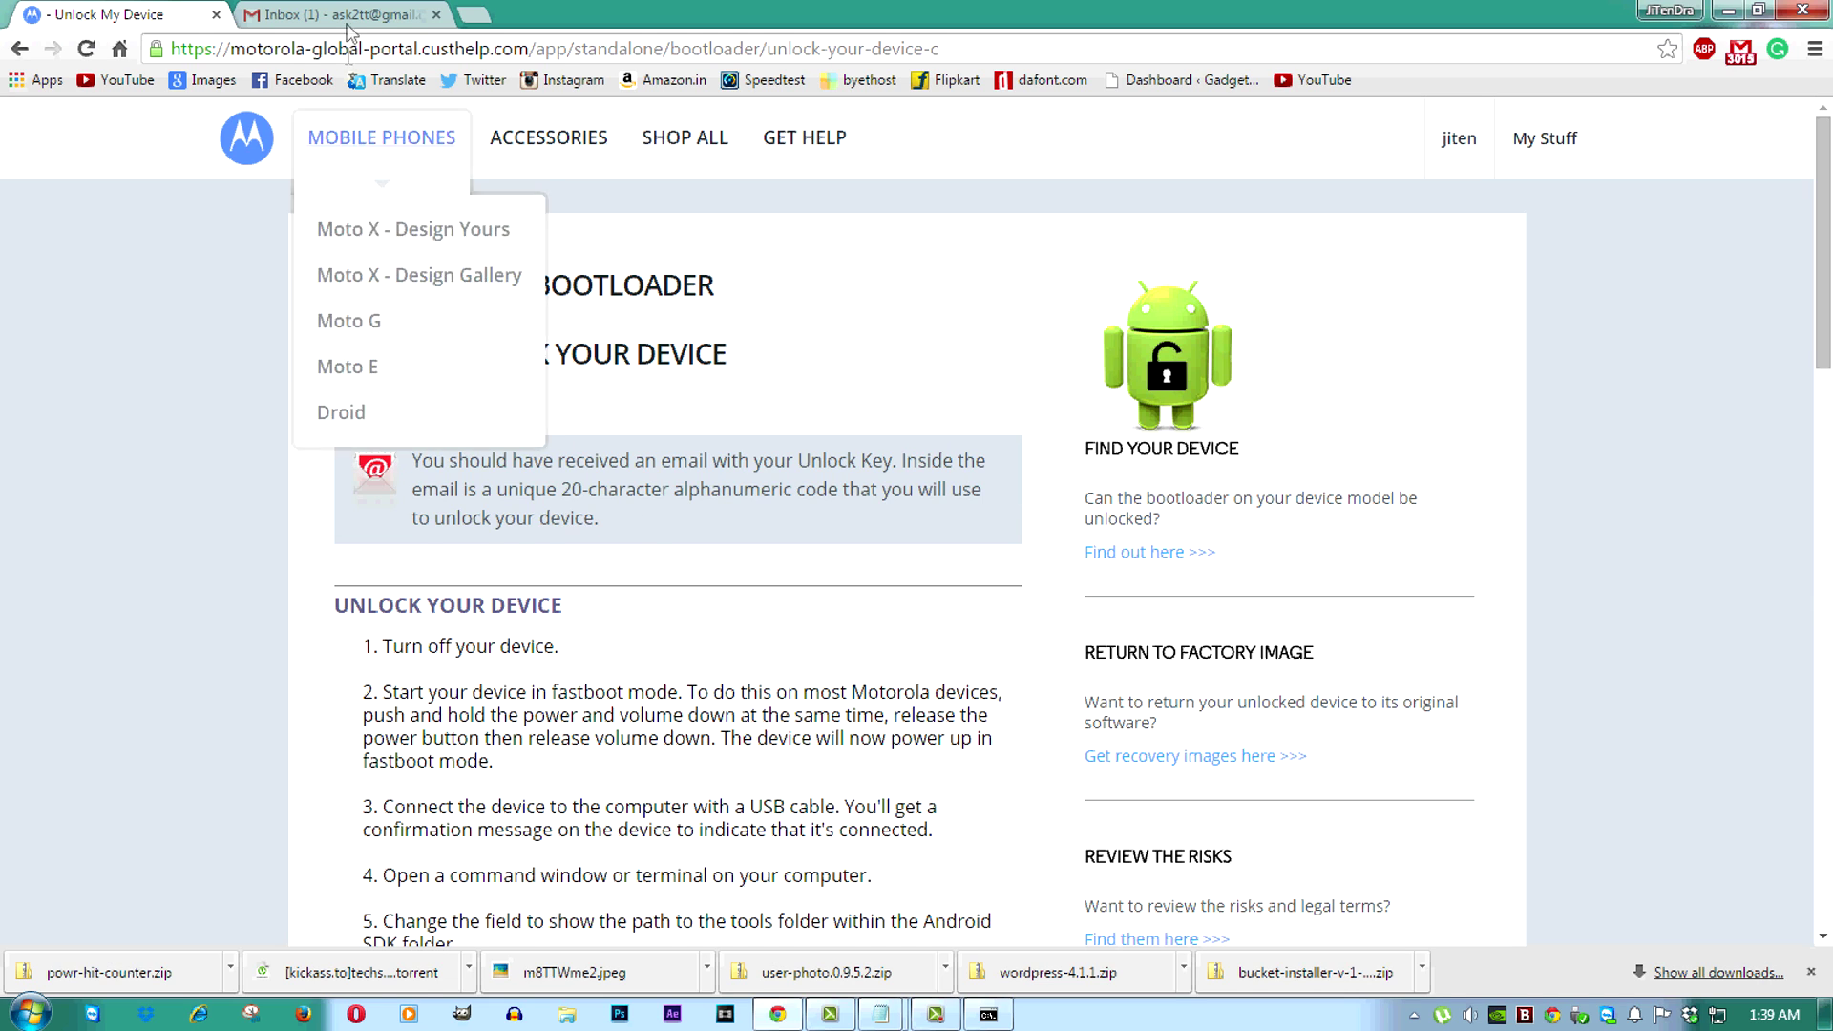
left_click(362, 12)
left_click(396, 208)
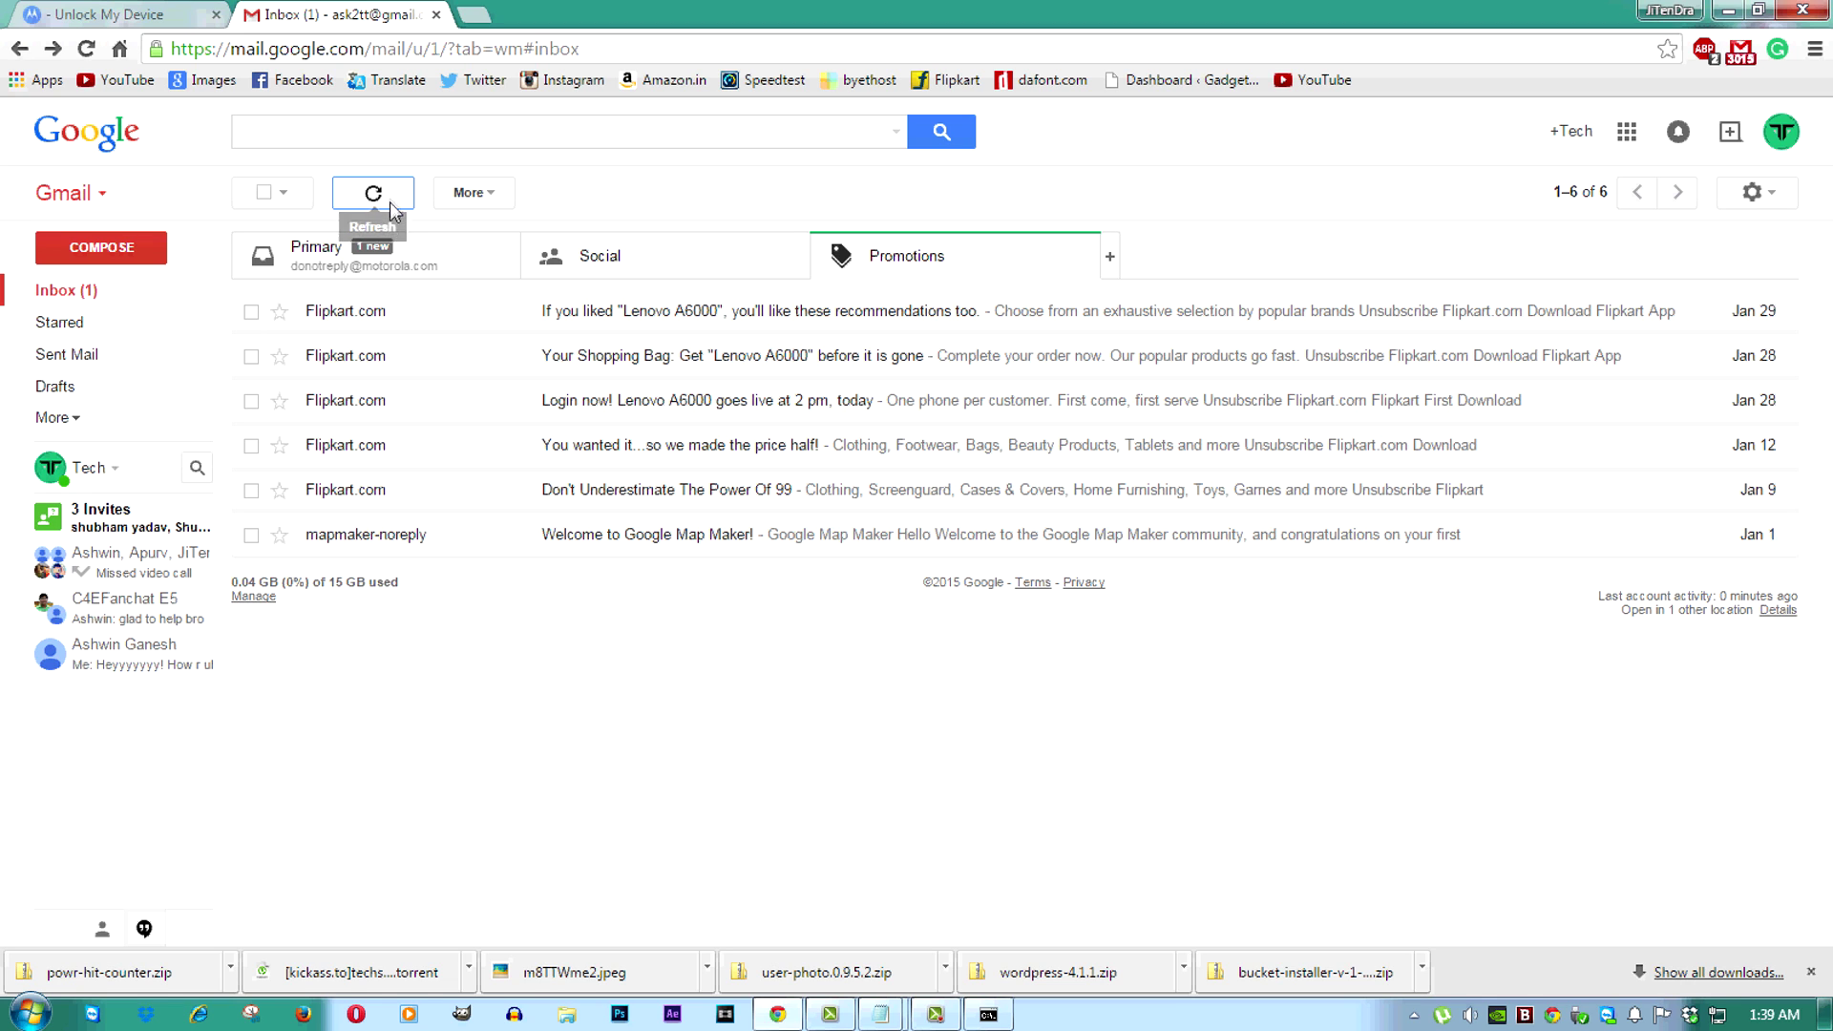
Step: Copy the unlock code from Motorola's 'Unlocking Your Device' email and return to Command Prompt
left_click(353, 259)
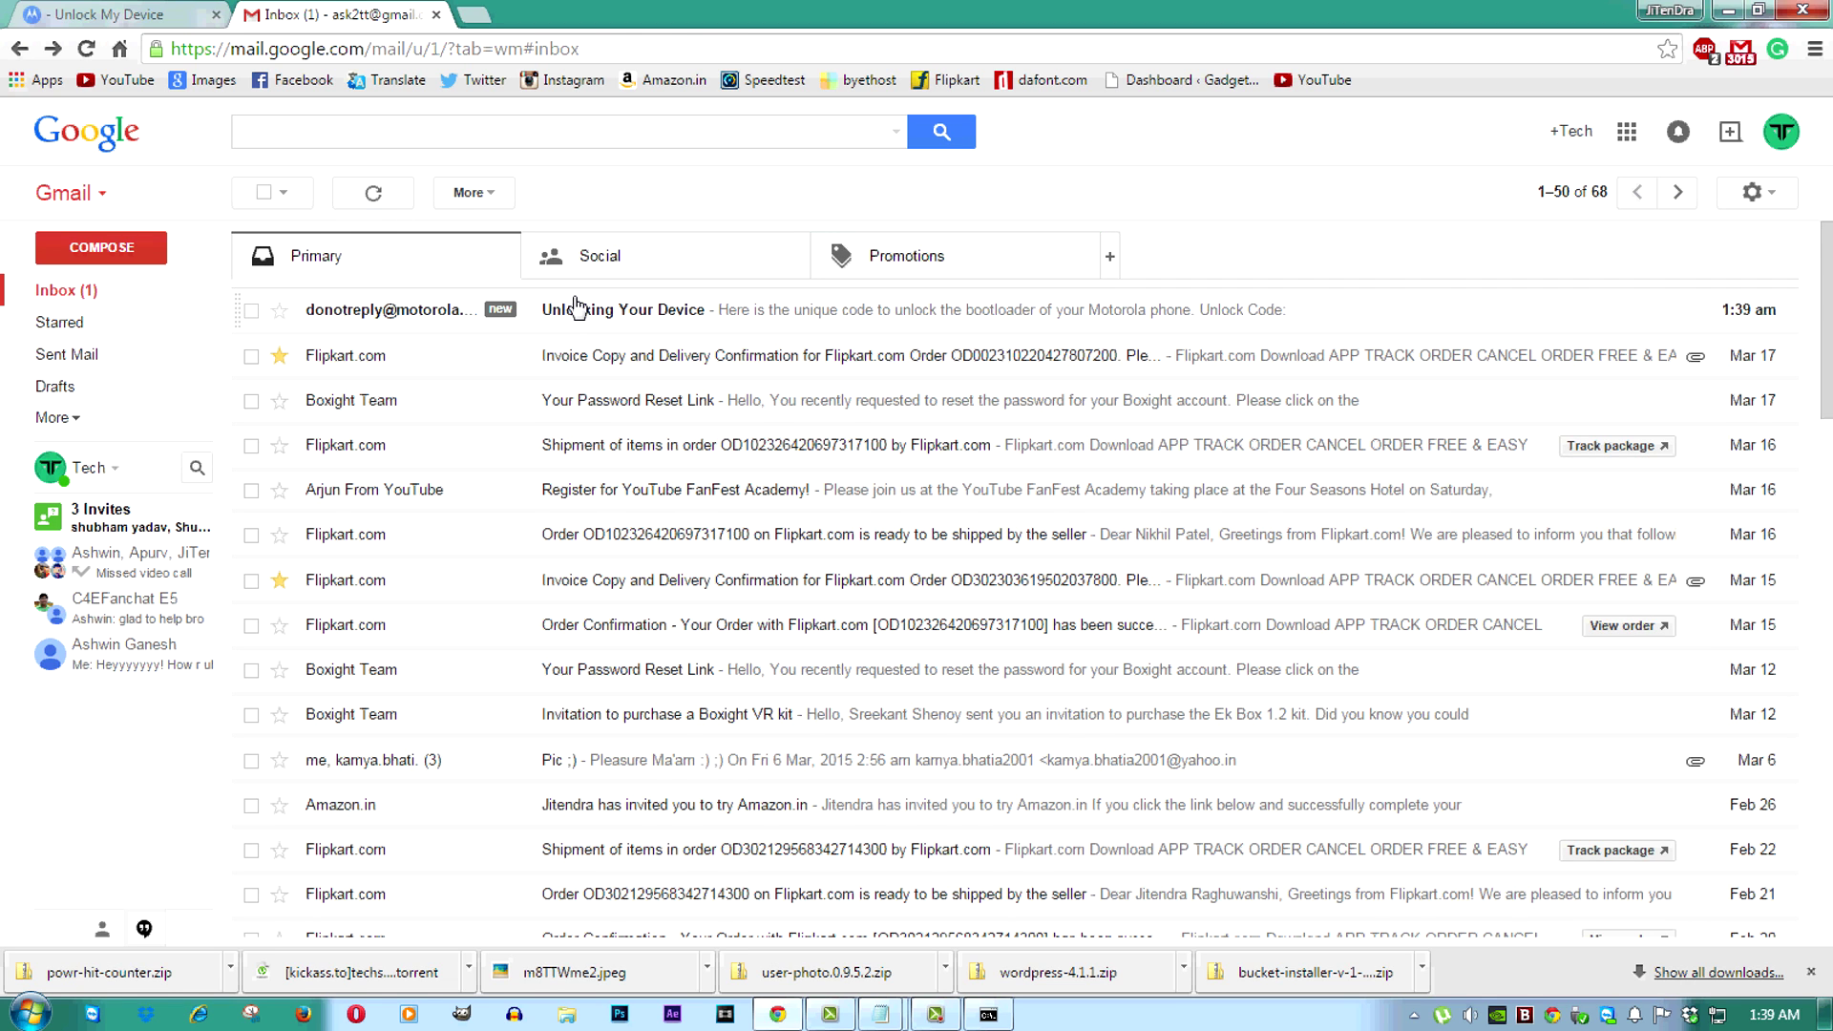
left_click(577, 310)
scroll(957, 386, "down", 1)
scroll(977, 451, "down", 2)
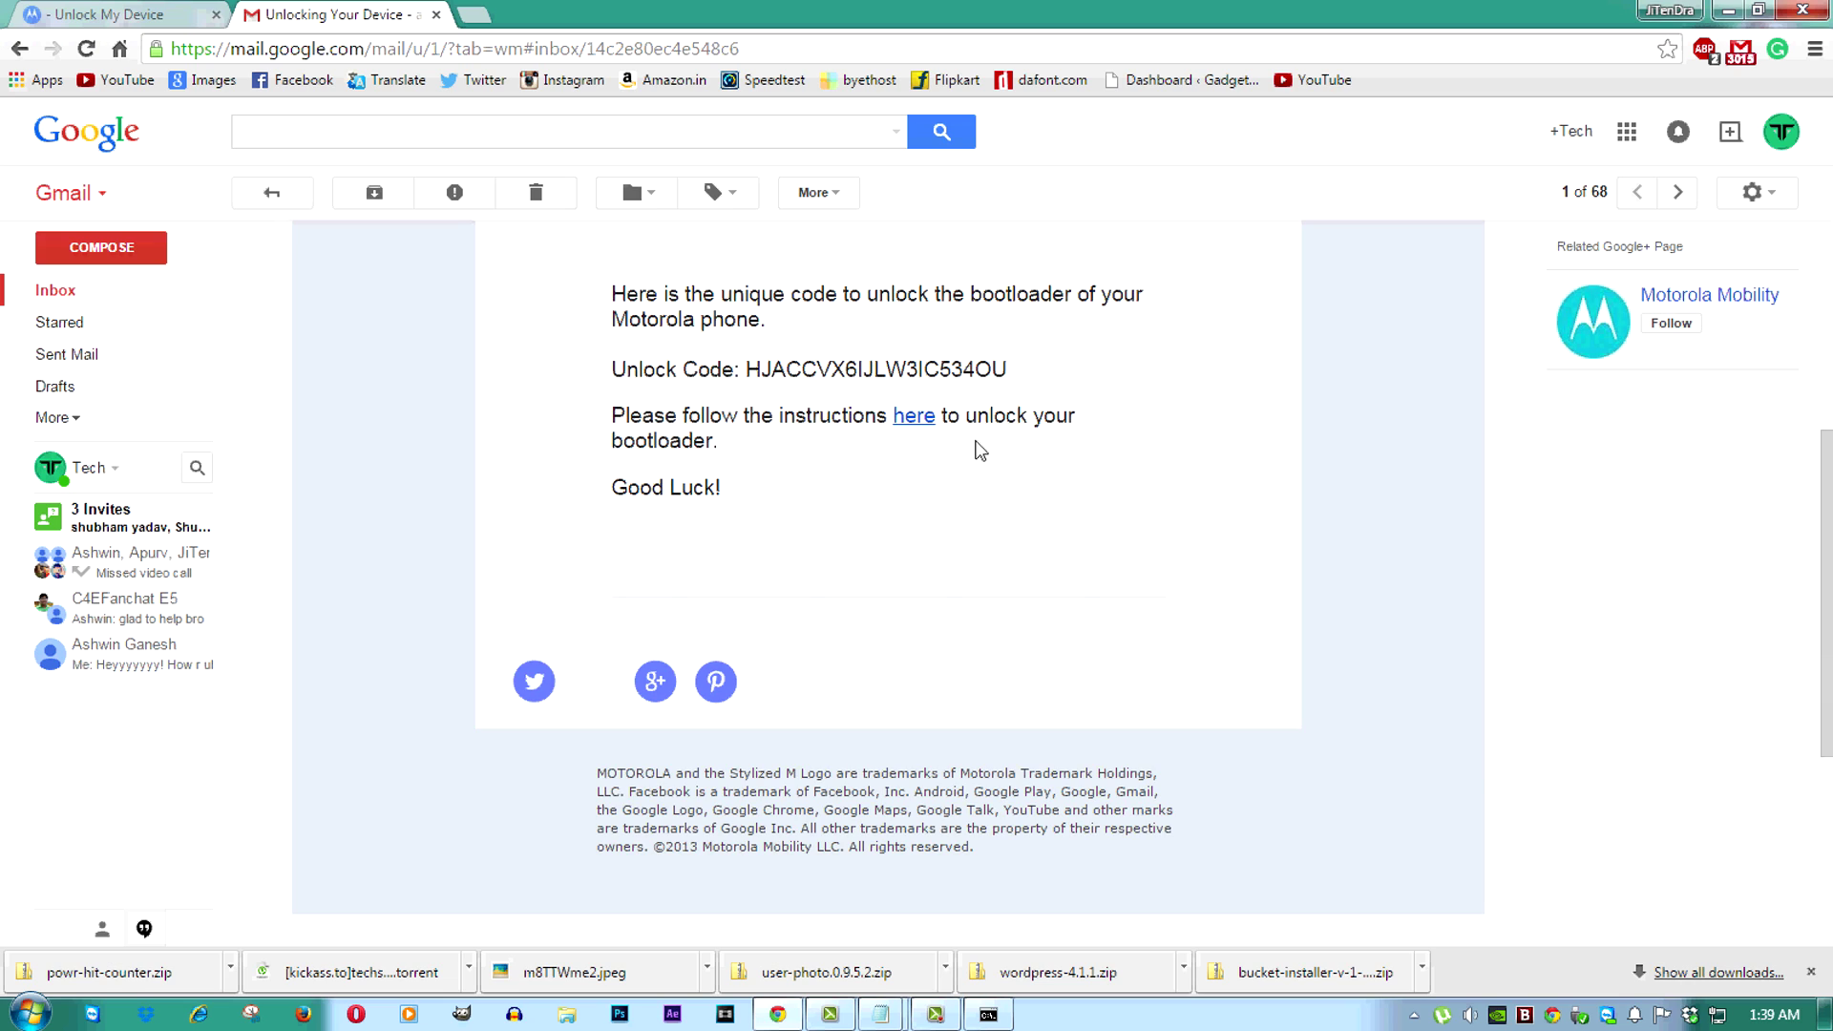
left_click_drag(746, 371, 992, 368)
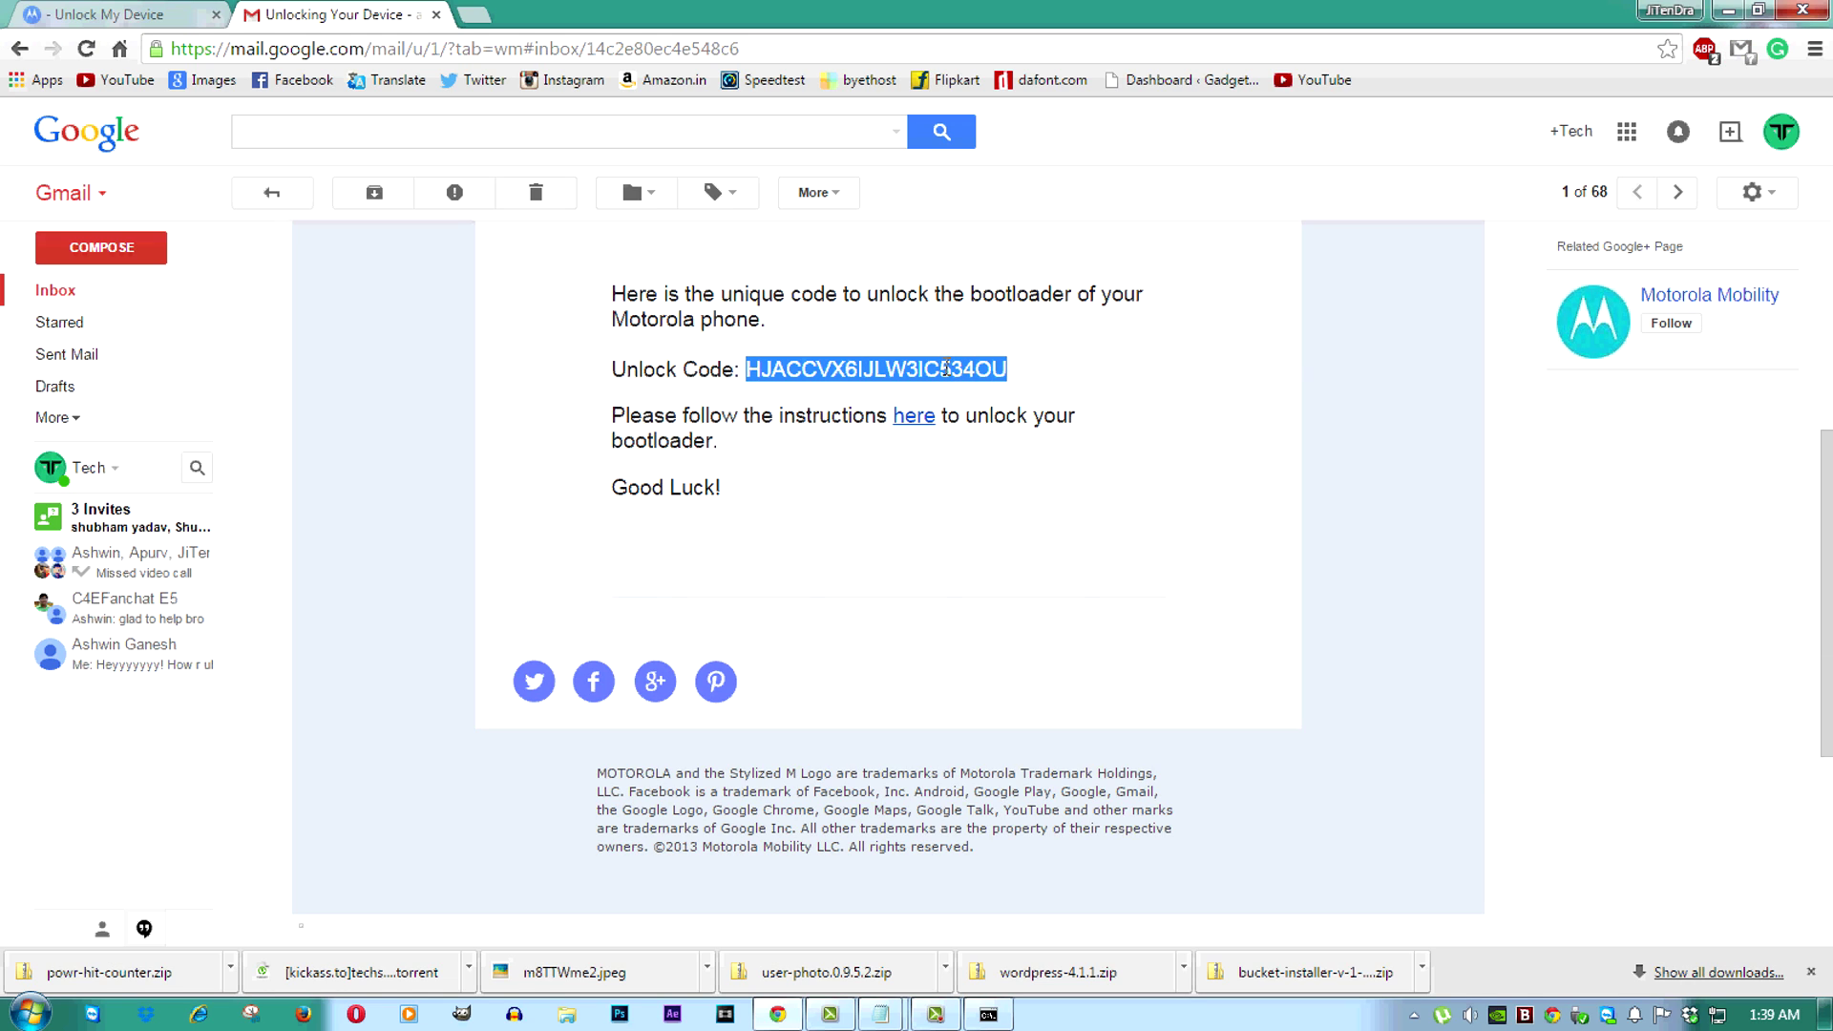
right_click(946, 370)
left_click(988, 386)
key("super+d")
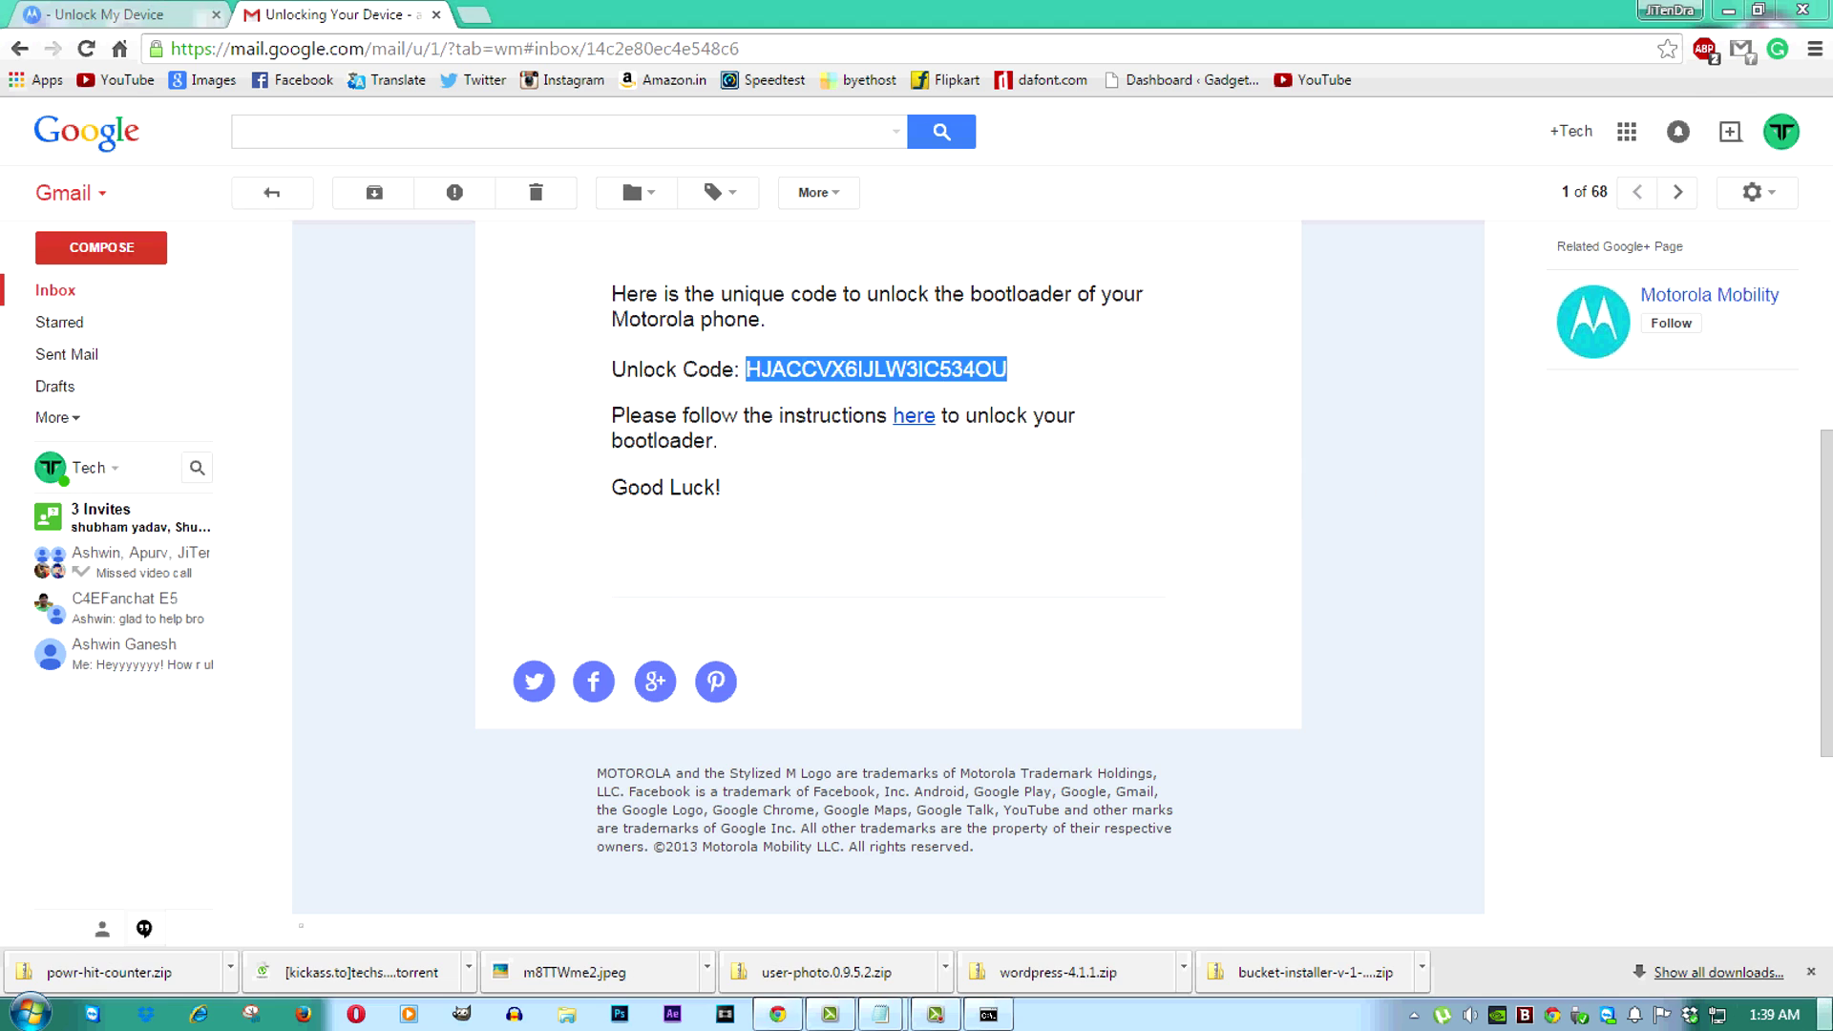
left_click(988, 1015)
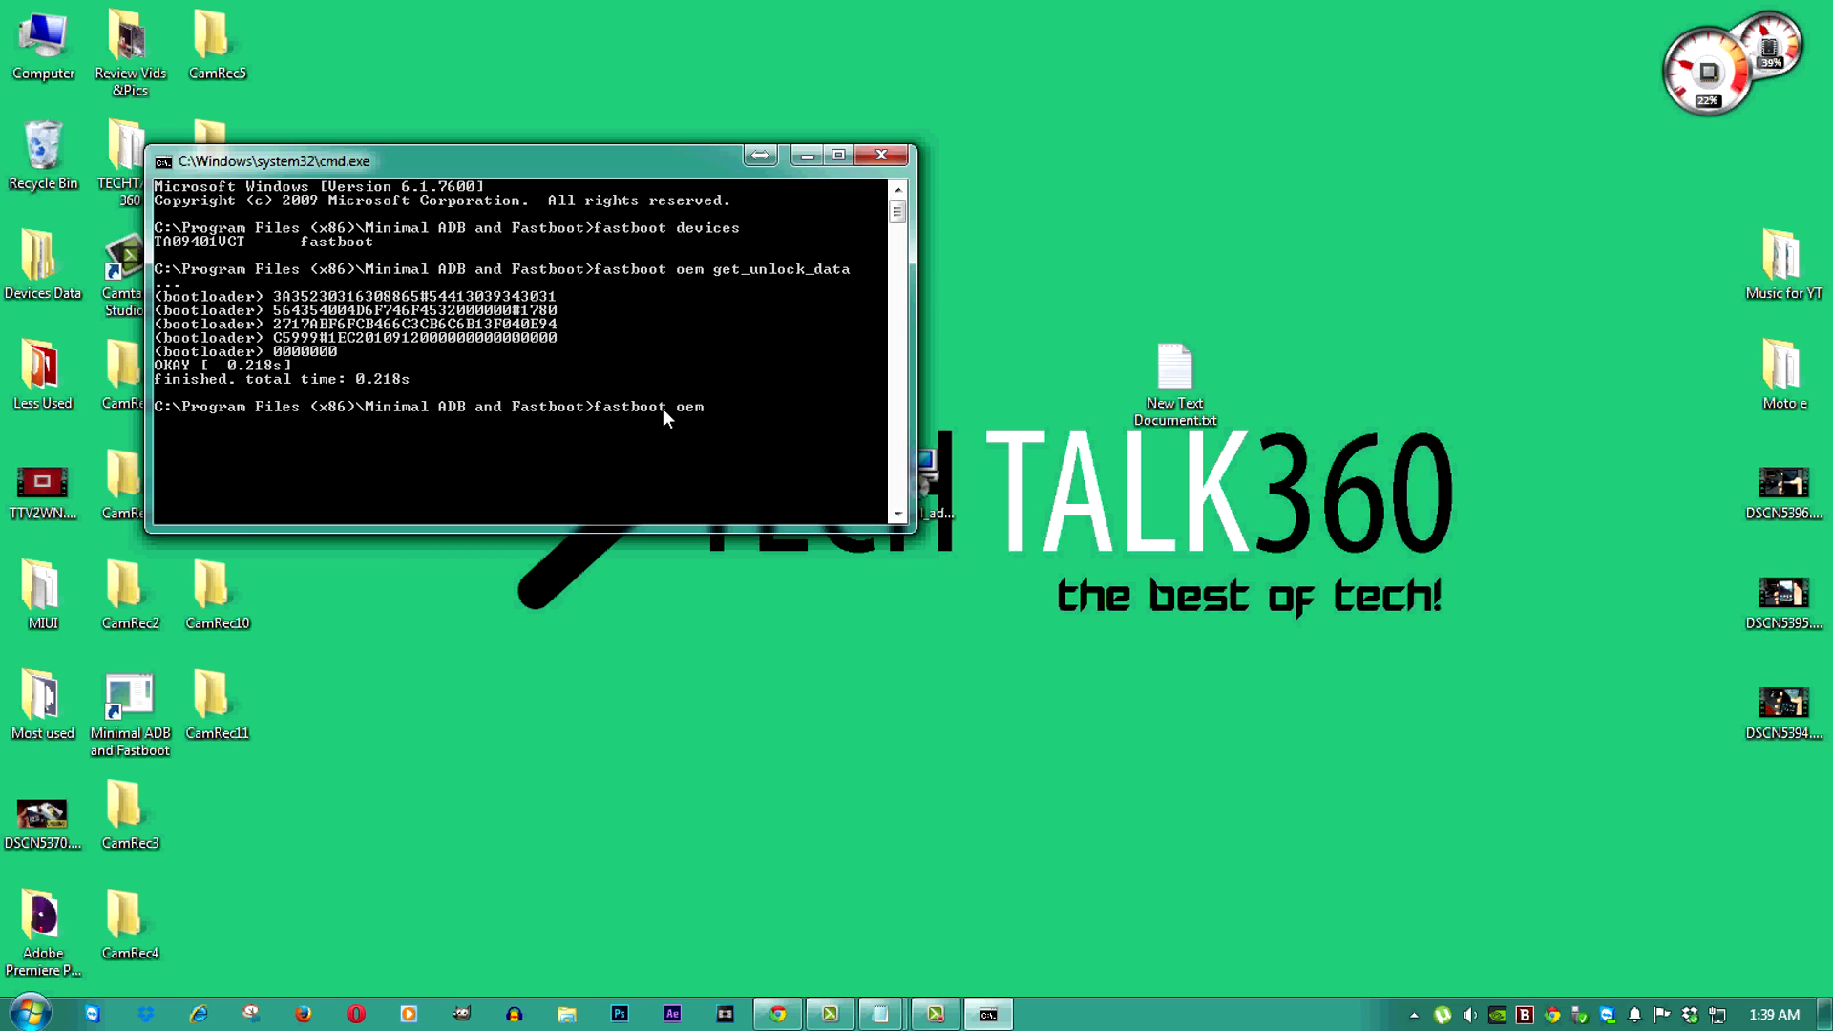
type("unlock")
Step: Run 'fastboot oem unlock' with the emailed code pasted, in a maximized window
key("ctrl+v")
key("BackSpace")
right_click(789, 404)
left_click(804, 463)
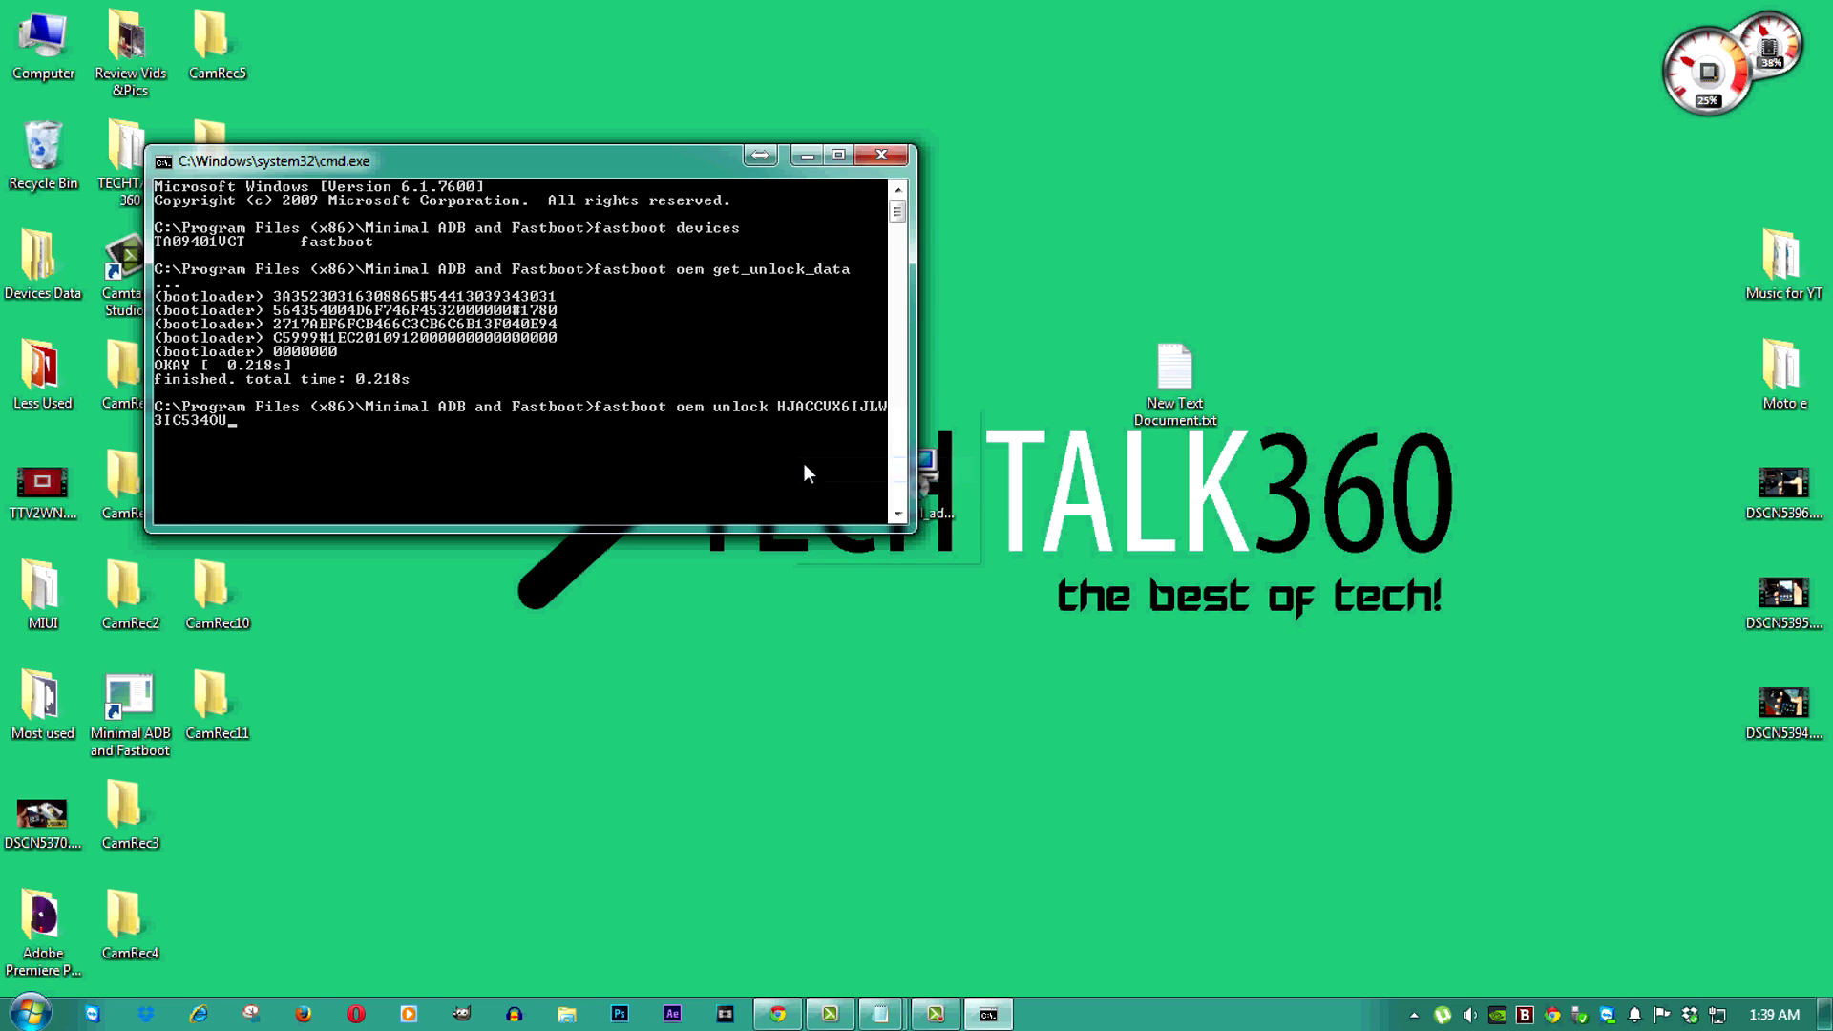
left_click(845, 152)
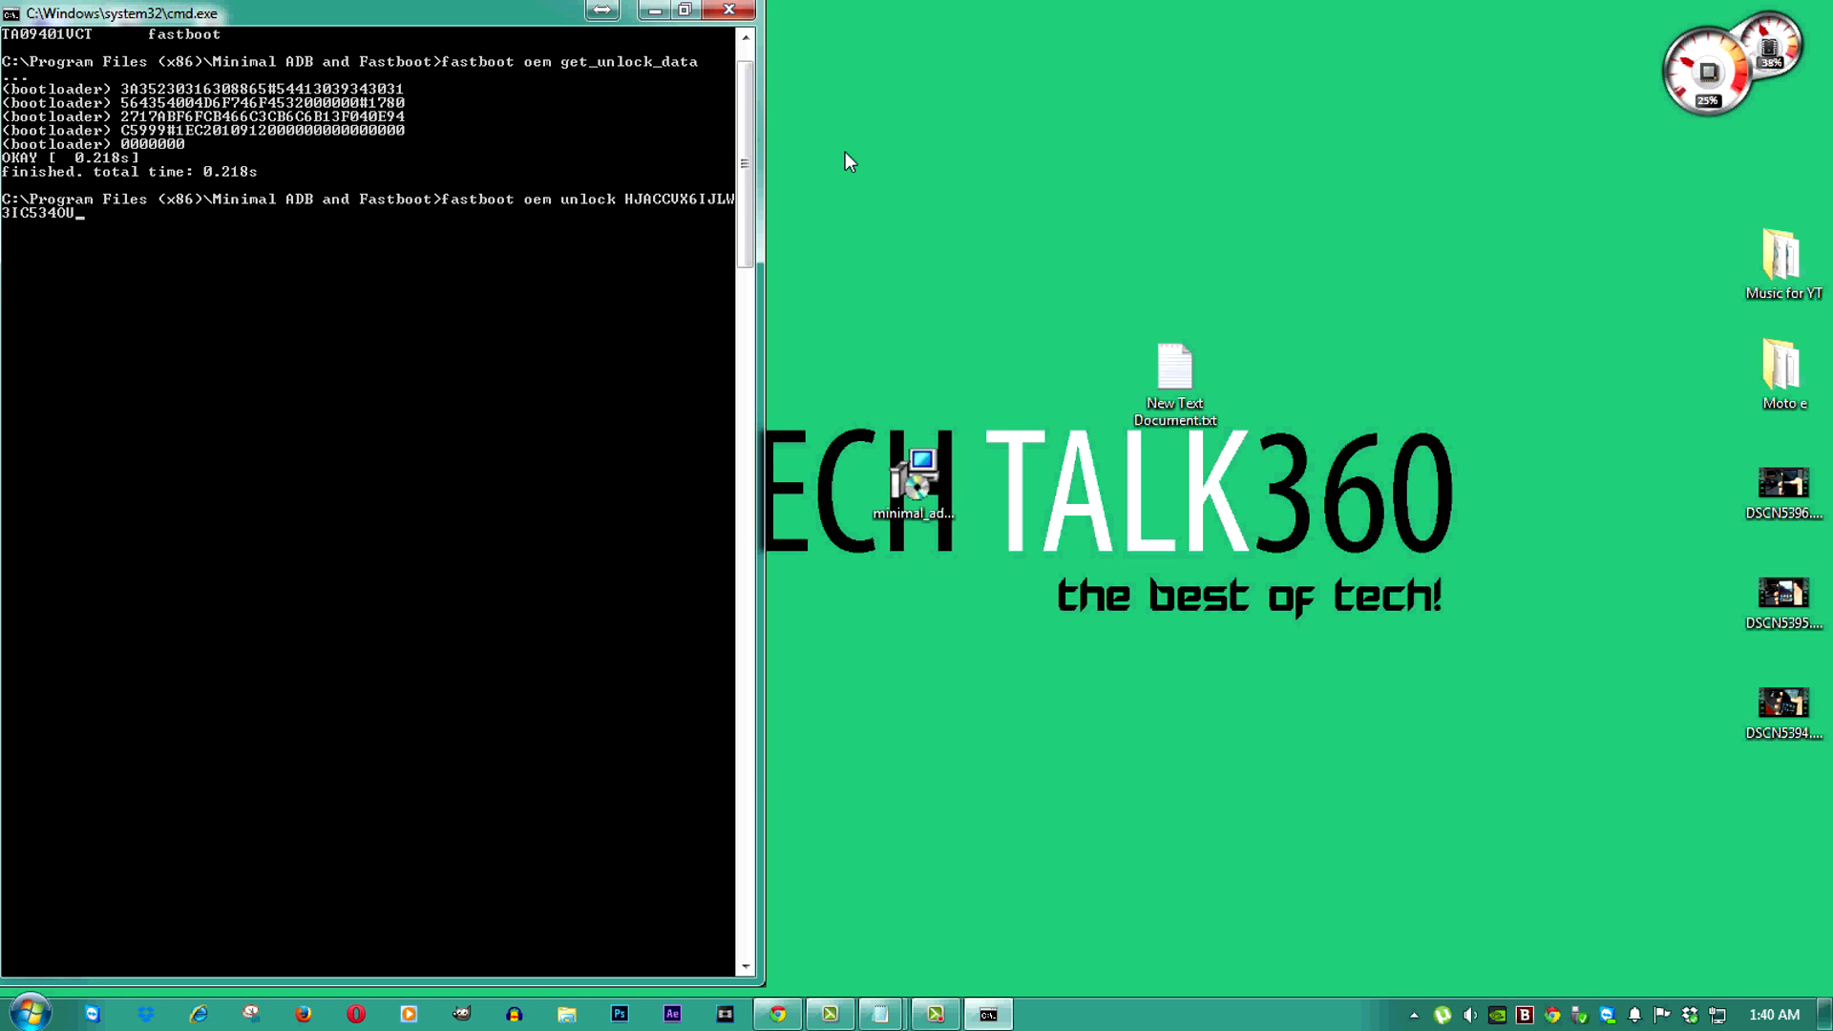
key("Return")
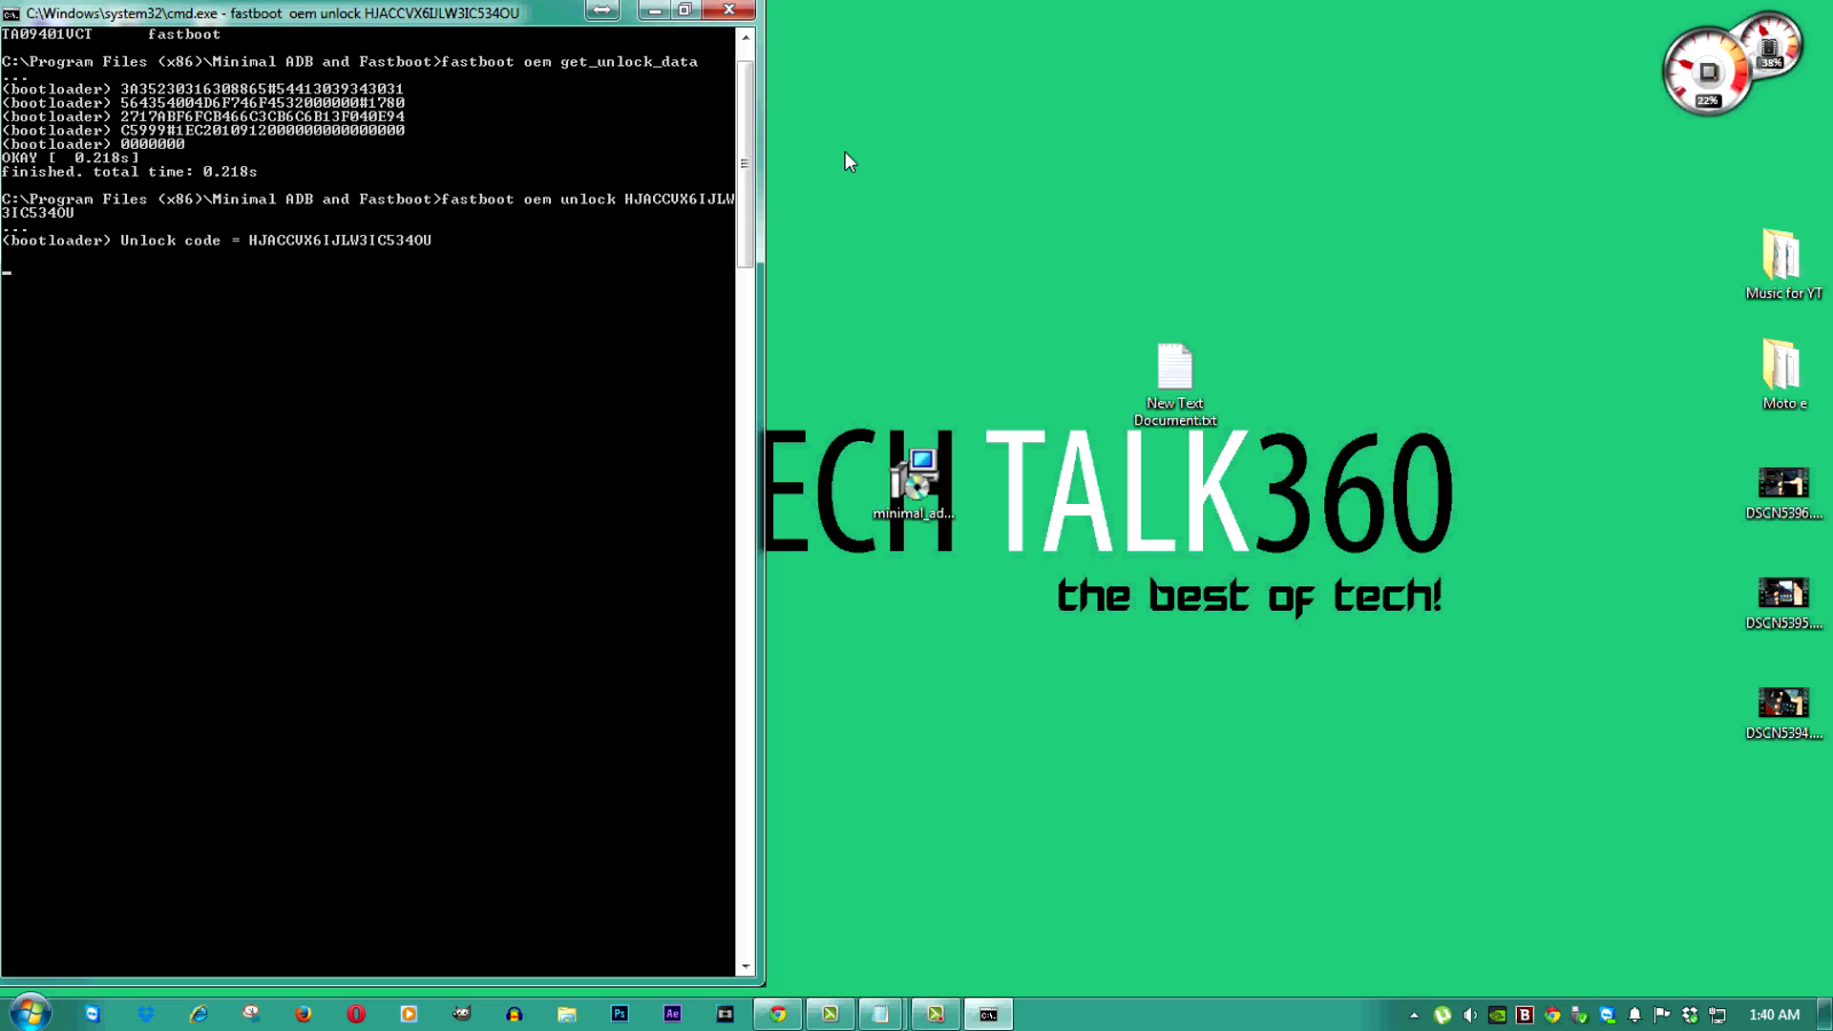